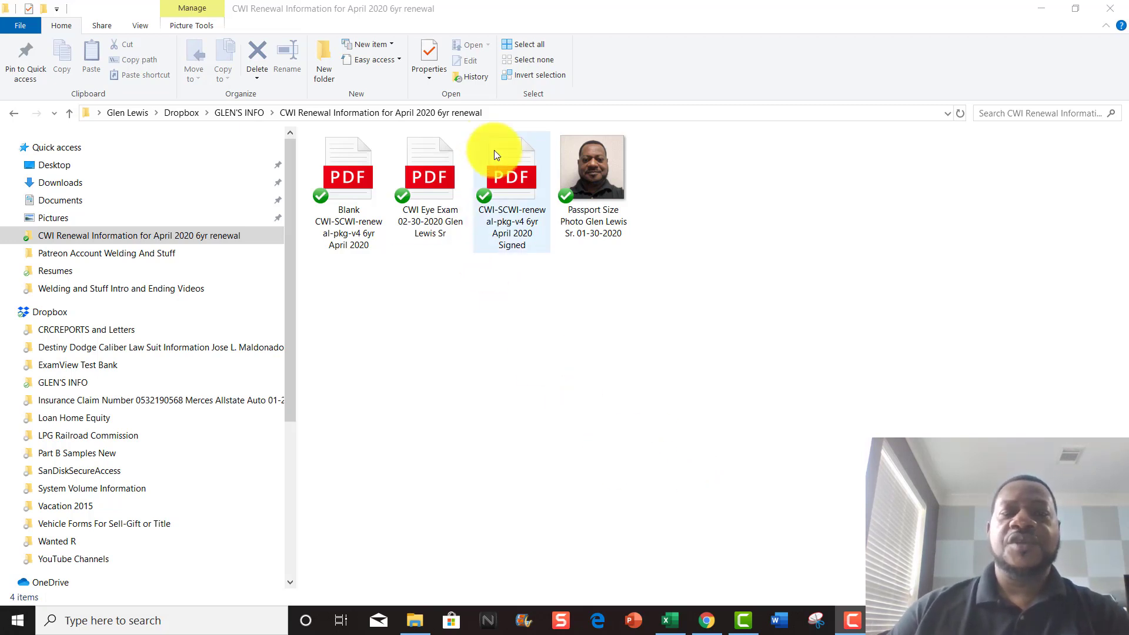
- Open the signed renewal package PDF, look through all six pages, then close it
{"action": "double_click", "coordinate": [511, 177]}
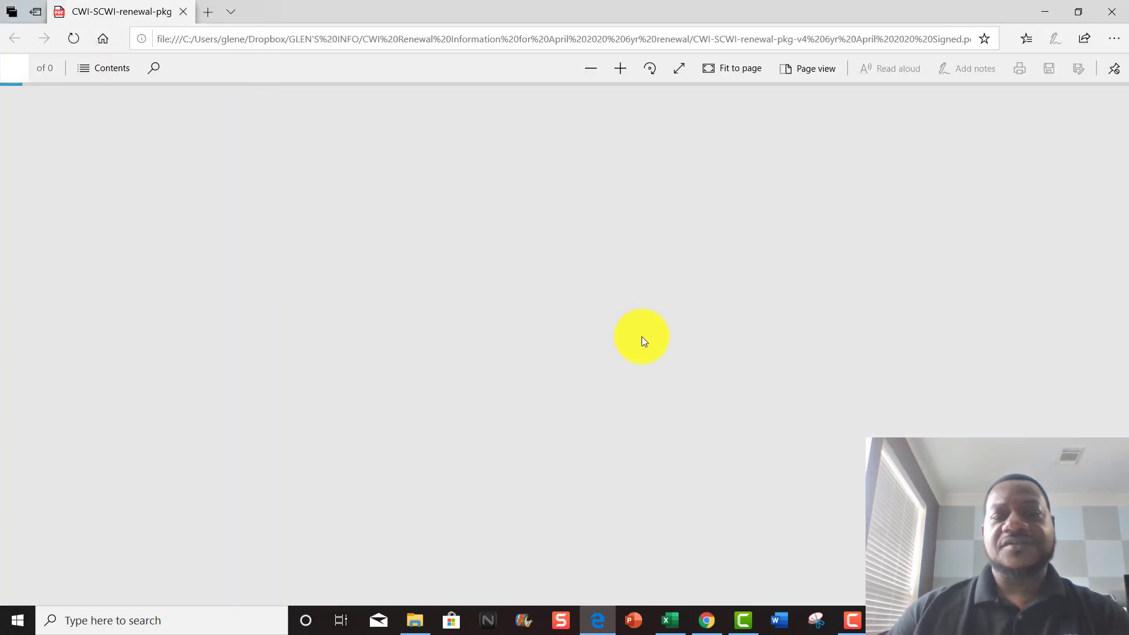
{"action": "scroll", "coordinate": [638, 334], "scroll_direction": "down", "scroll_amount": 15}
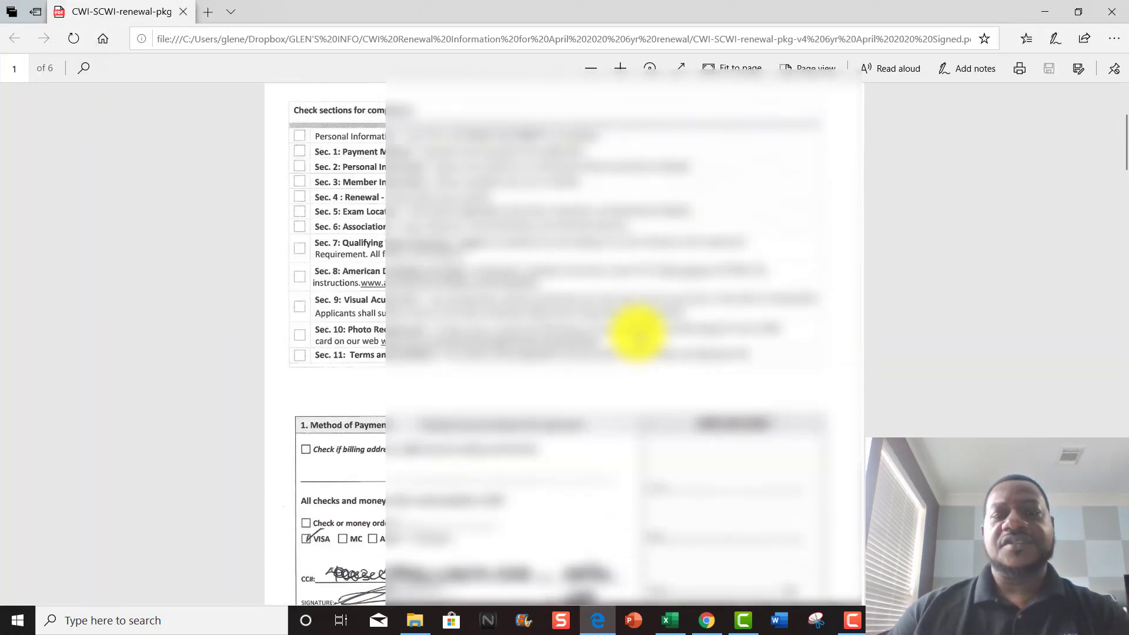
{"action": "scroll", "coordinate": [638, 334], "scroll_direction": "down", "scroll_amount": 20}
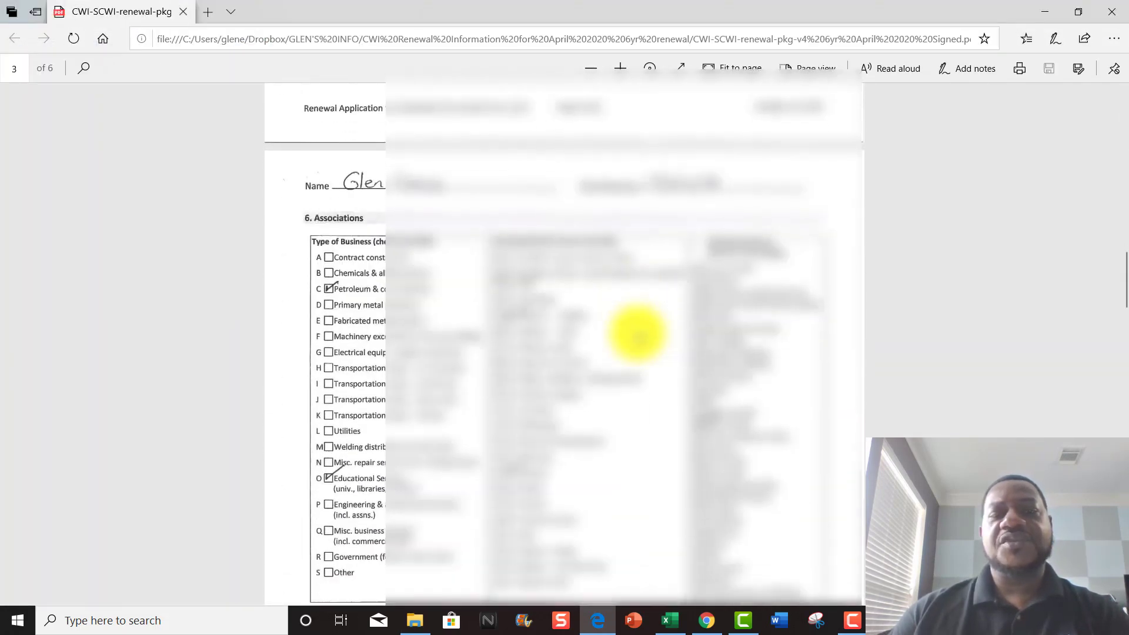
{"action": "scroll", "coordinate": [636, 333], "scroll_direction": "down", "scroll_amount": 4}
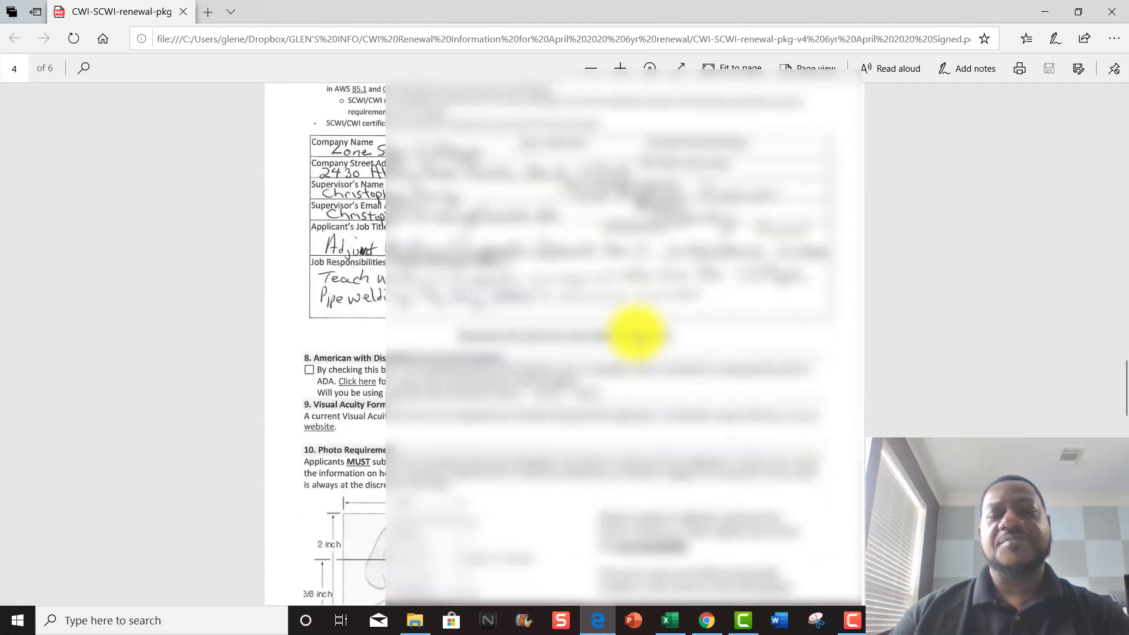
{"action": "scroll", "coordinate": [635, 333], "scroll_direction": "up", "scroll_amount": 6}
{"action": "scroll", "coordinate": [635, 333], "scroll_direction": "down", "scroll_amount": 4}
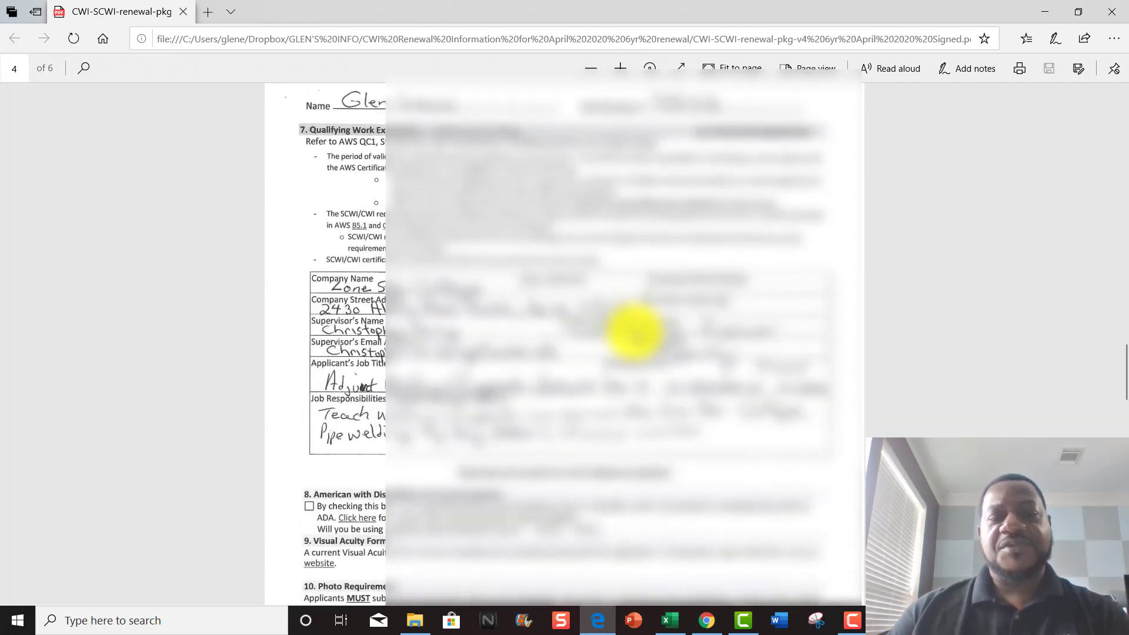
{"action": "scroll", "coordinate": [635, 333], "scroll_direction": "down", "scroll_amount": 4}
{"action": "scroll", "coordinate": [635, 334], "scroll_direction": "down", "scroll_amount": 10}
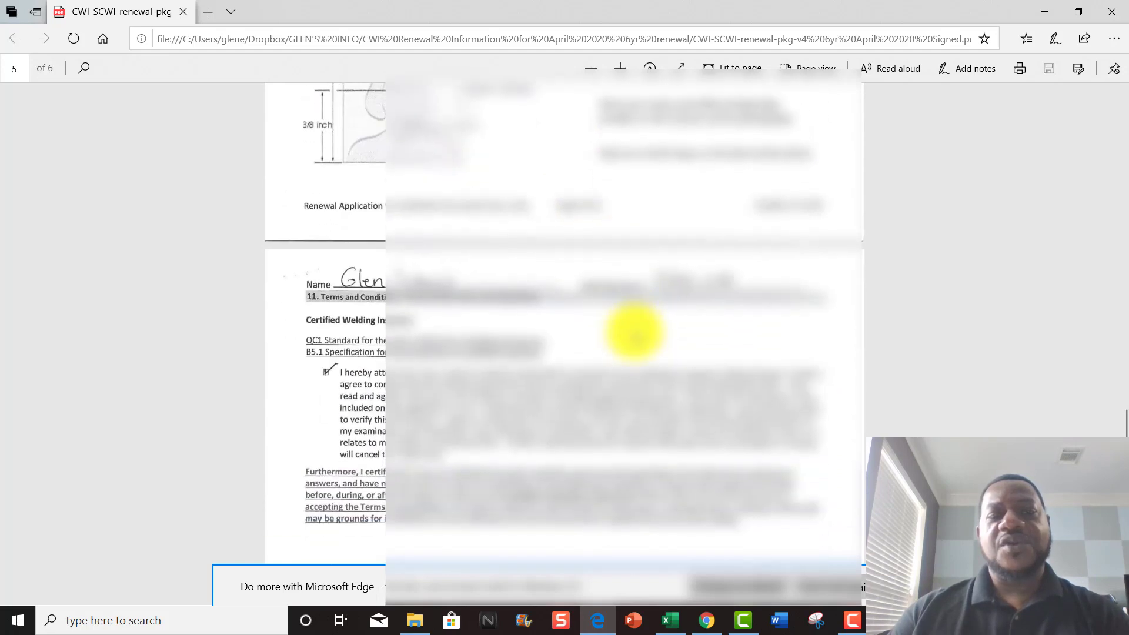
{"action": "scroll", "coordinate": [635, 333], "scroll_direction": "down", "scroll_amount": 10}
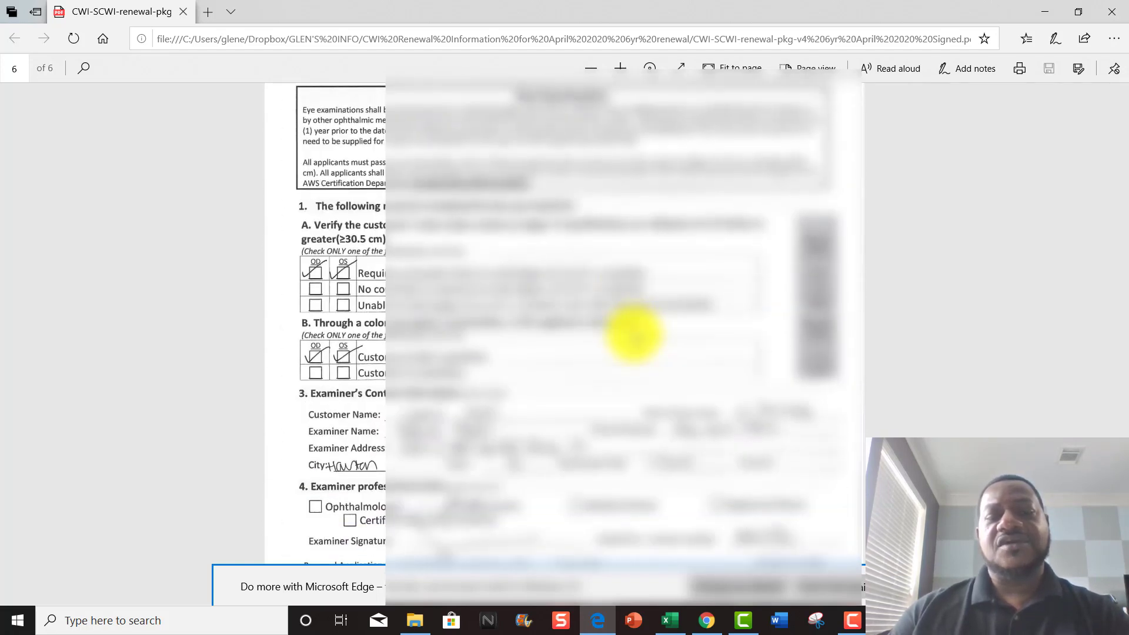
{"action": "scroll", "coordinate": [441, 358], "scroll_direction": "up", "scroll_amount": 8}
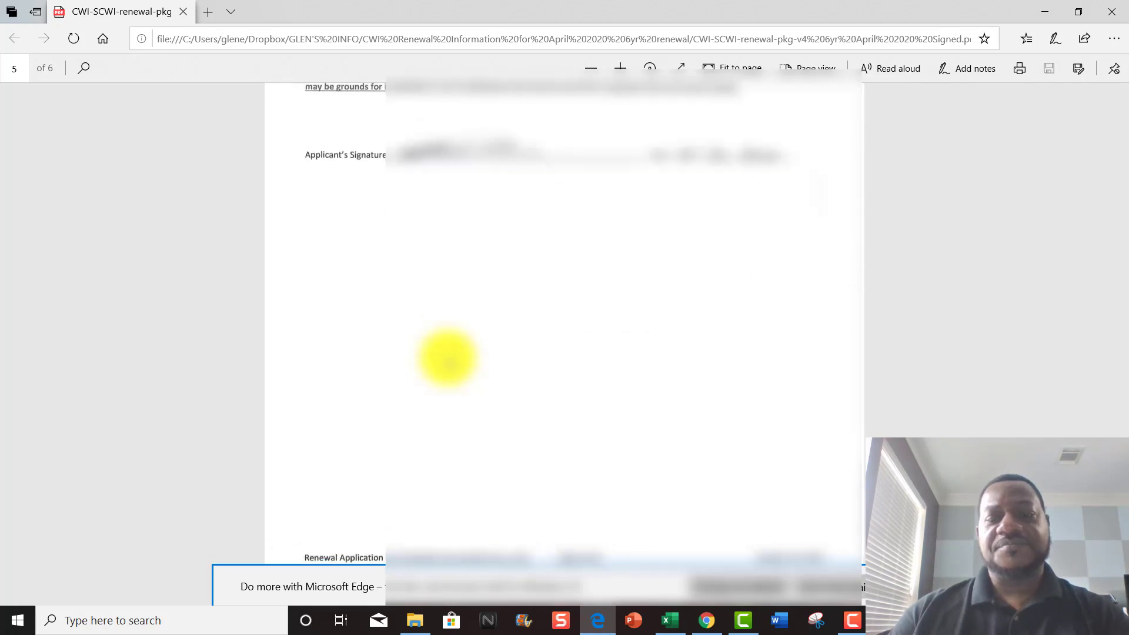
{"action": "scroll", "coordinate": [446, 358], "scroll_direction": "up", "scroll_amount": 10}
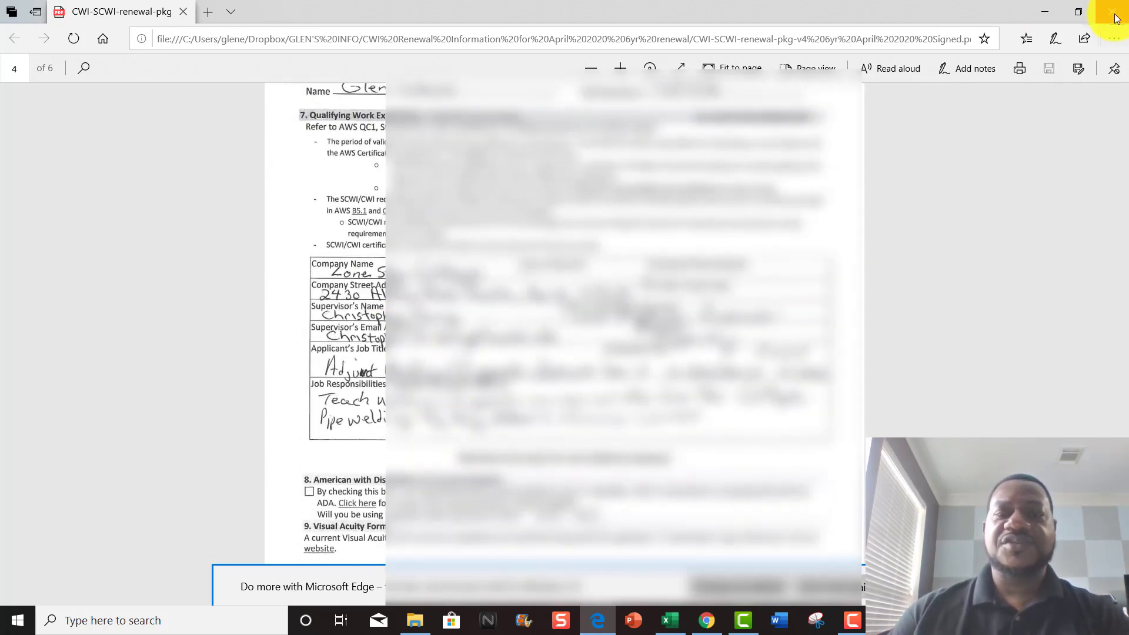
{"action": "left_click", "coordinate": [1116, 18]}
{"action": "left_click", "coordinate": [706, 619]}
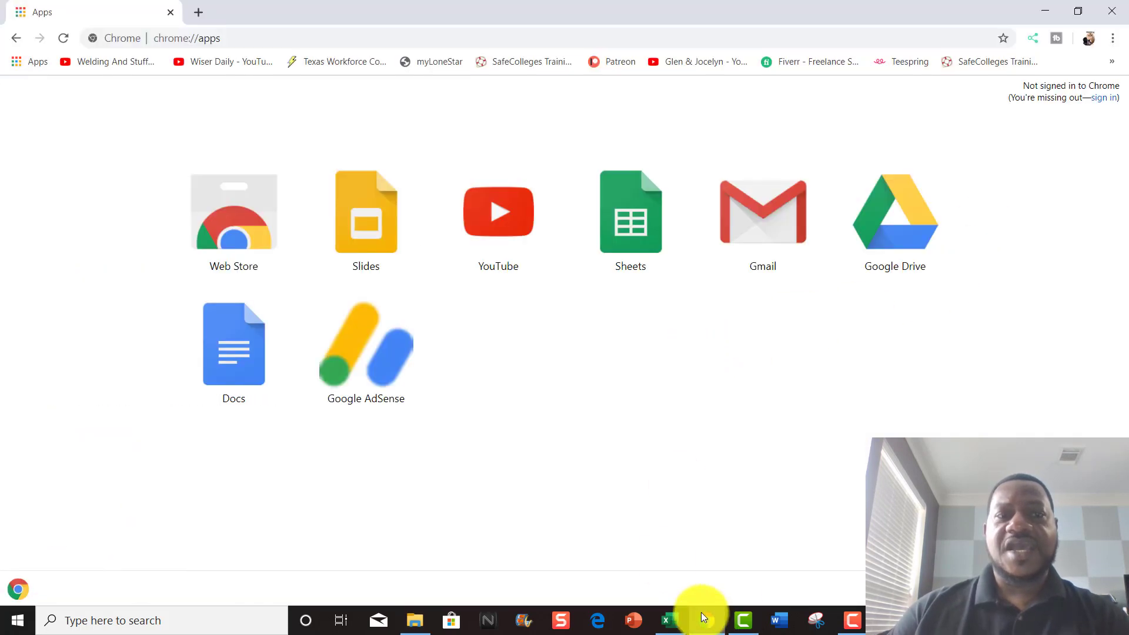
{"action": "left_click", "coordinate": [248, 38]}
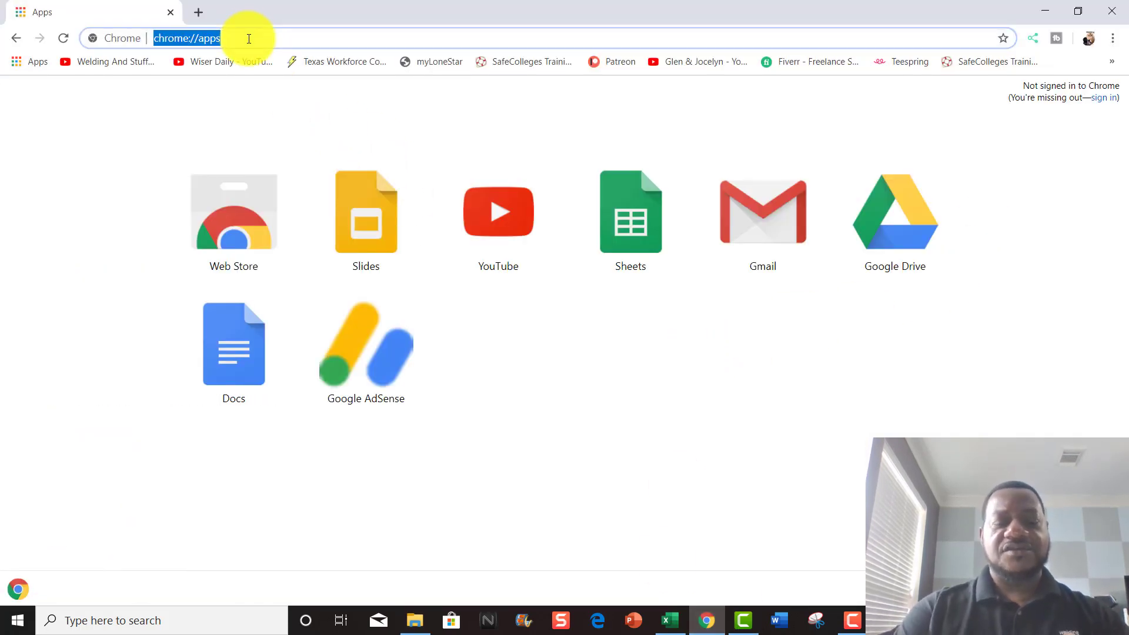
{"action": "type", "text": "www."}
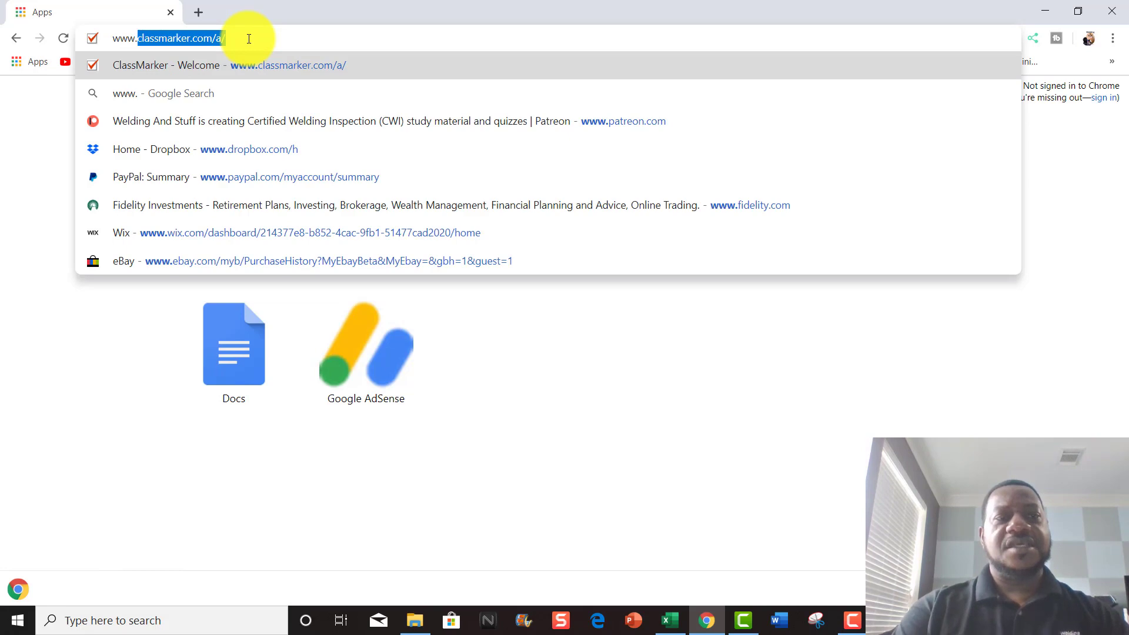
{"action": "type", "text": "aws.org"}
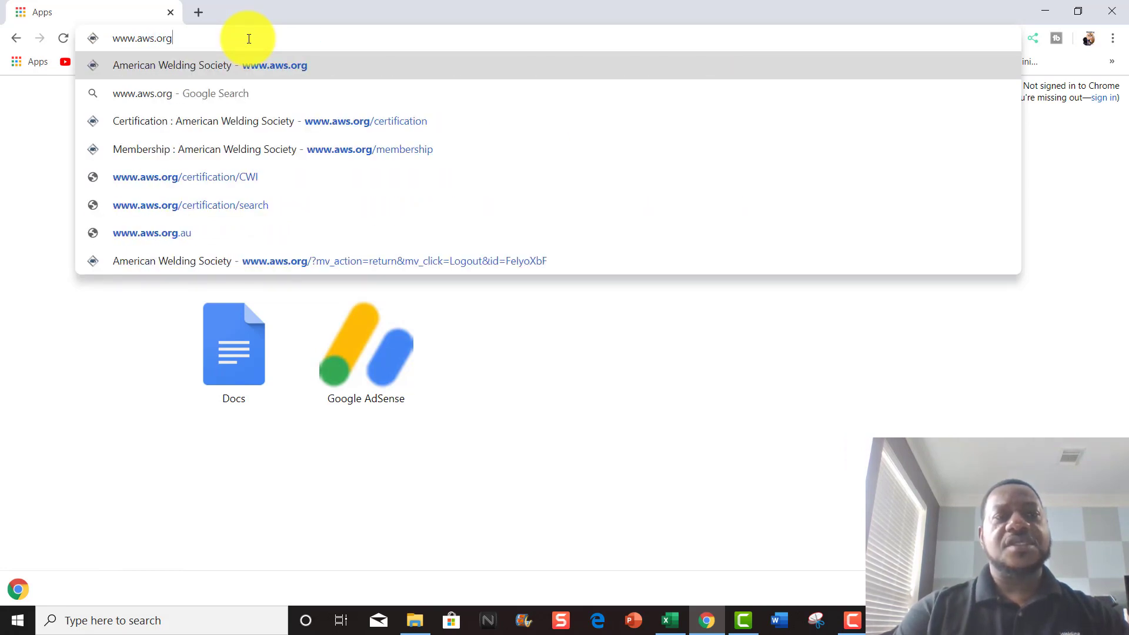
{"action": "key", "text": "Return"}
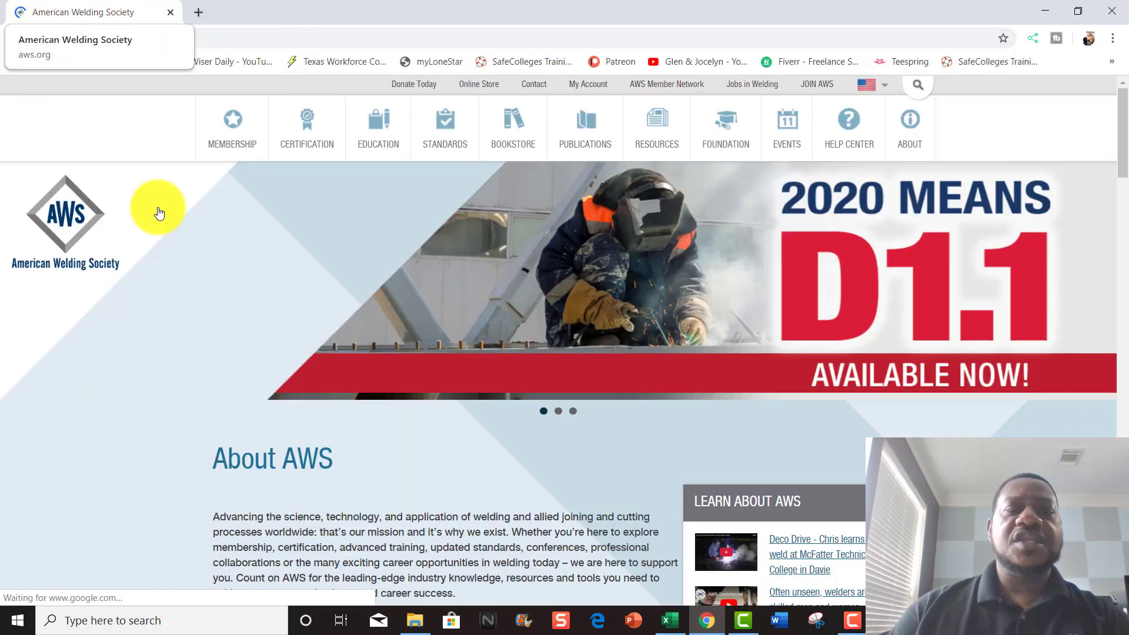
- Browse the CERTIFICATION page and launch the Certification Application Portal
{"action": "left_click", "coordinate": [307, 130]}
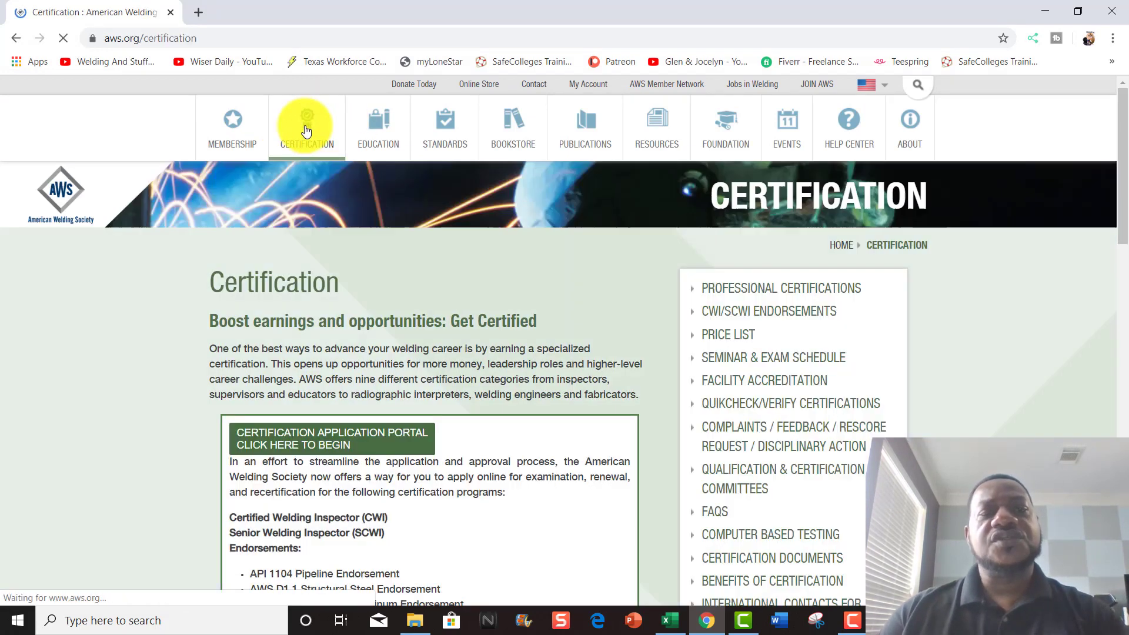
{"action": "scroll", "coordinate": [428, 387], "scroll_direction": "down", "scroll_amount": 4}
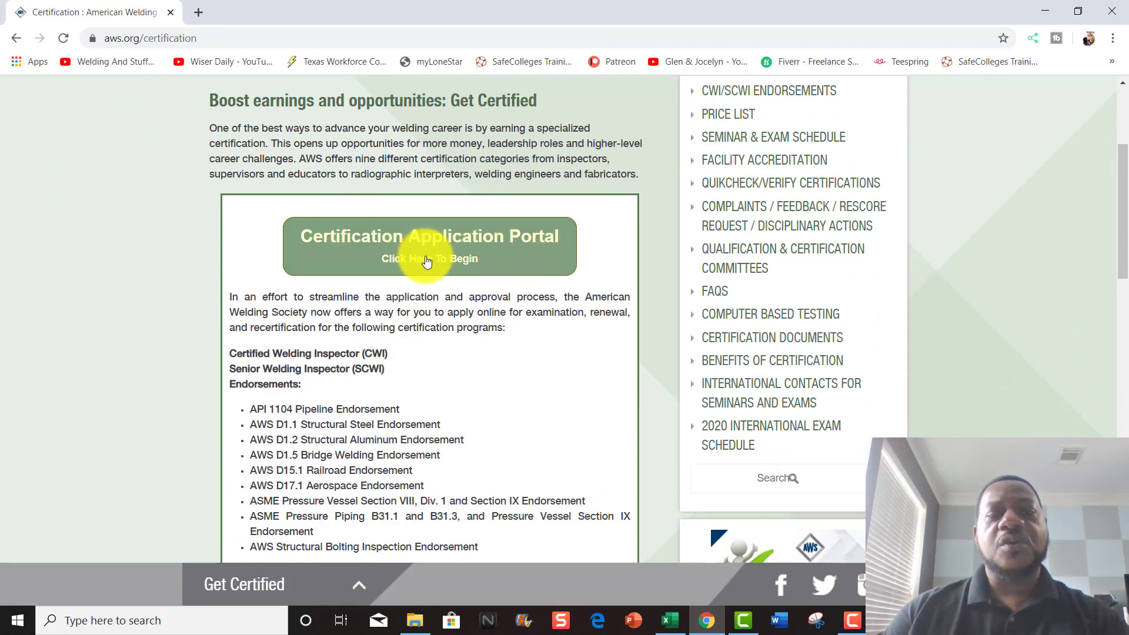
{"action": "scroll", "coordinate": [424, 262], "scroll_direction": "up", "scroll_amount": 1}
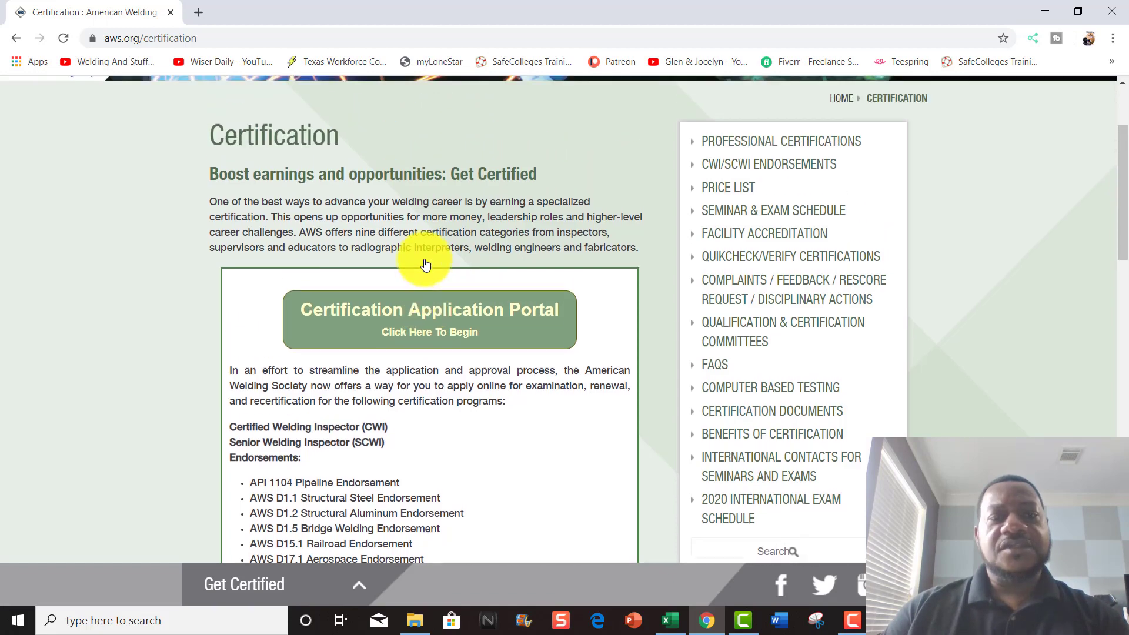
{"action": "scroll", "coordinate": [427, 264], "scroll_direction": "down", "scroll_amount": 1}
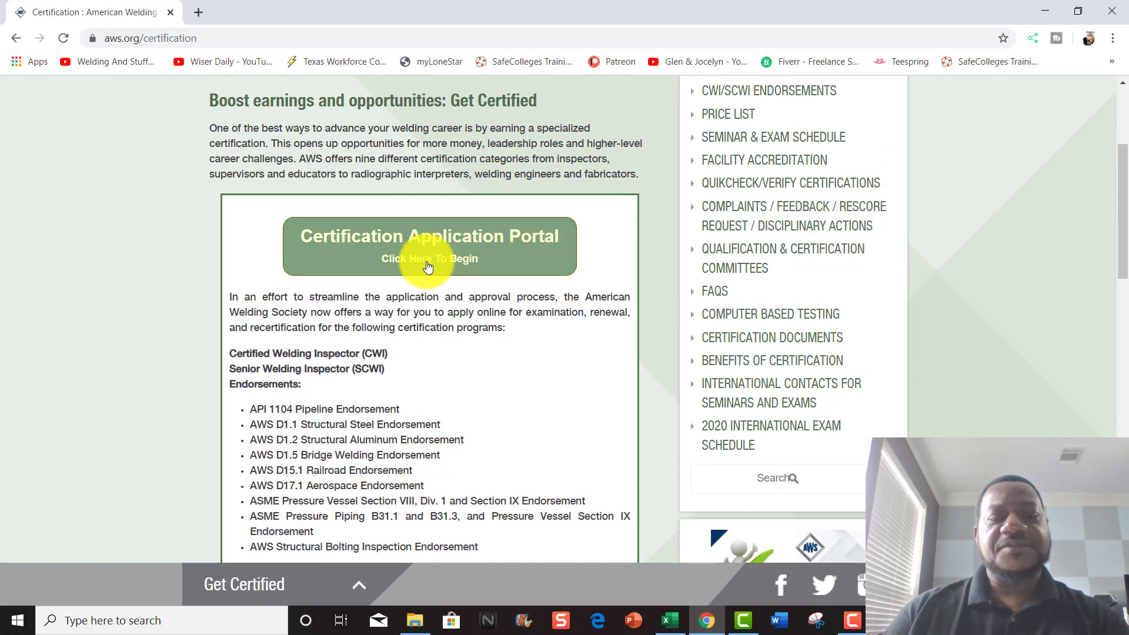
{"action": "scroll", "coordinate": [428, 266], "scroll_direction": "down", "scroll_amount": 6}
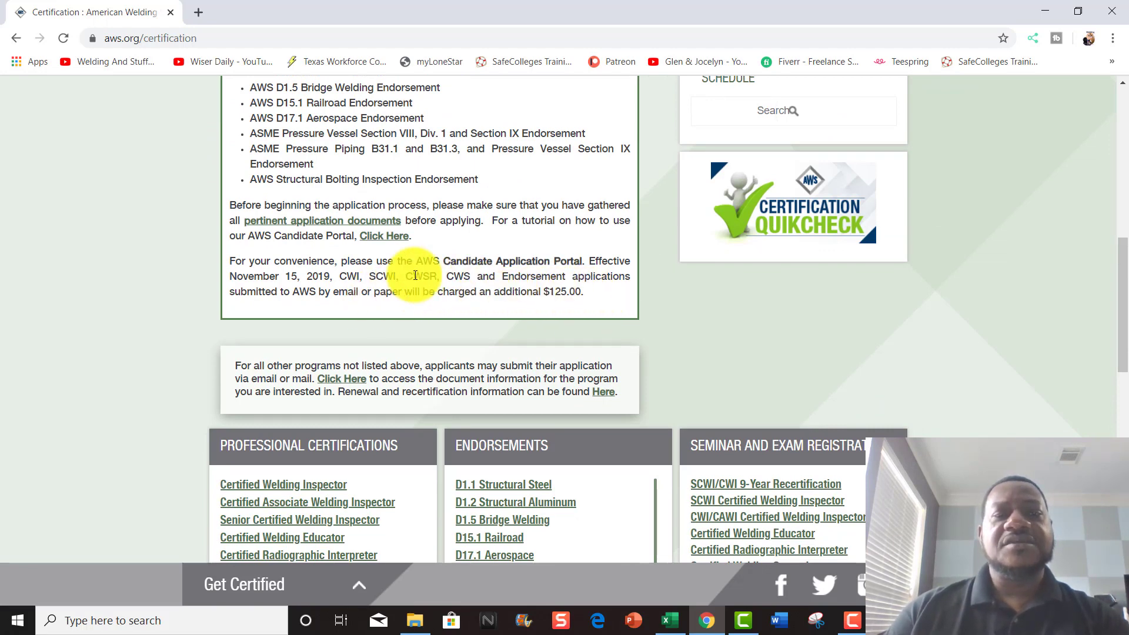
{"action": "scroll", "coordinate": [417, 274], "scroll_direction": "up", "scroll_amount": 5}
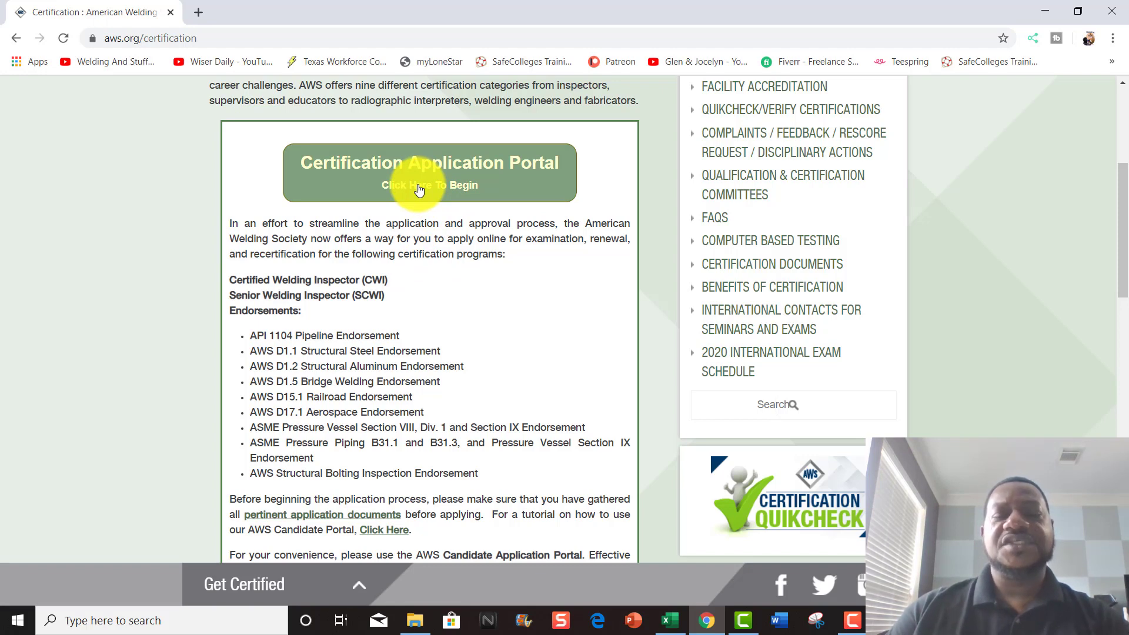
{"action": "left_click", "coordinate": [419, 190]}
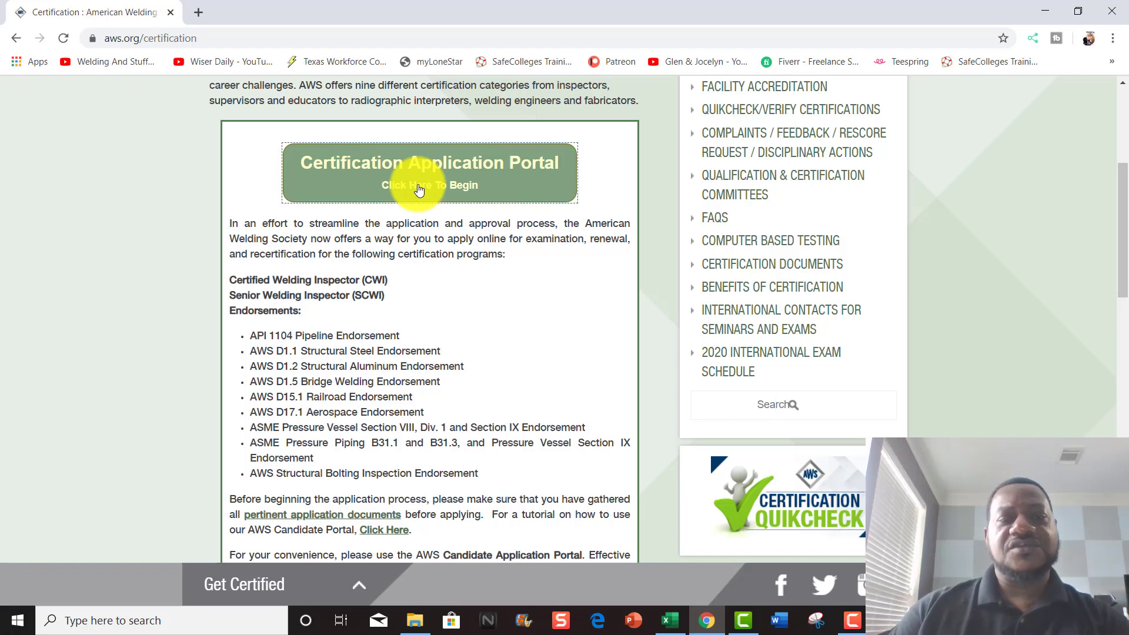
- Log in with the member's e-mail as username and the account password
{"action": "scroll", "coordinate": [427, 333], "scroll_direction": "down", "scroll_amount": 2}
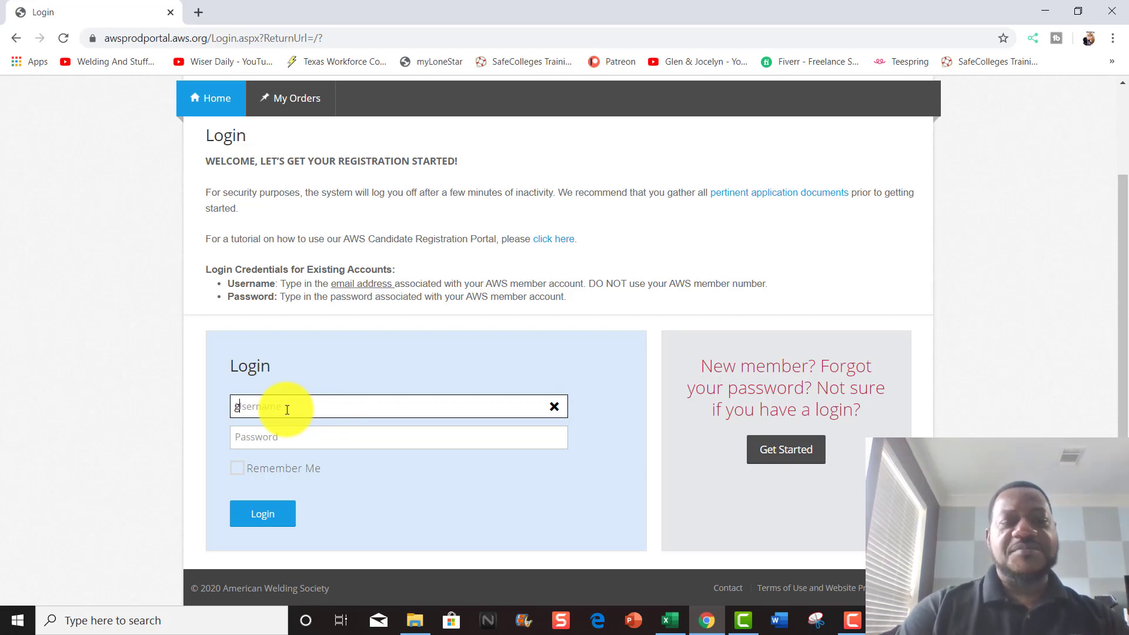
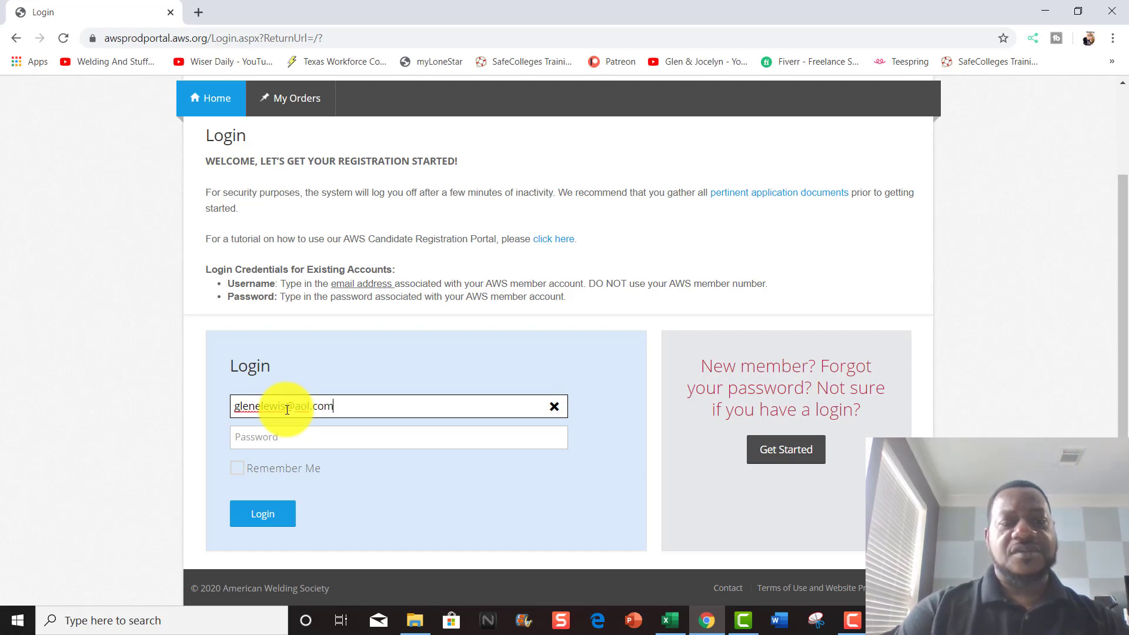
{"action": "key", "text": "Tab"}
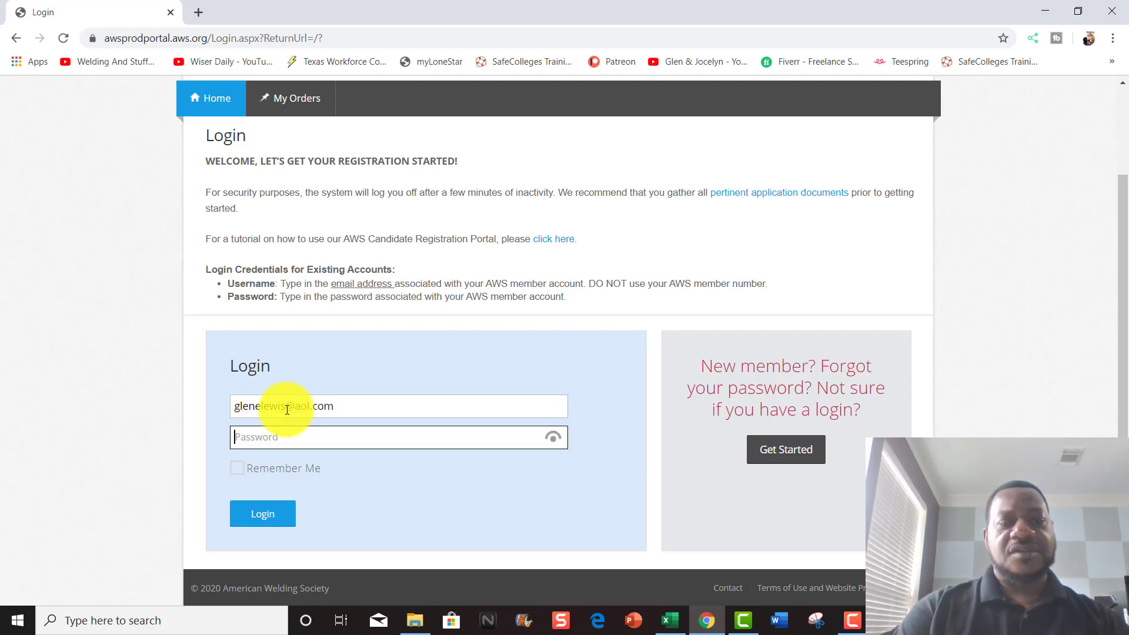
{"action": "type", "text": "••••"}
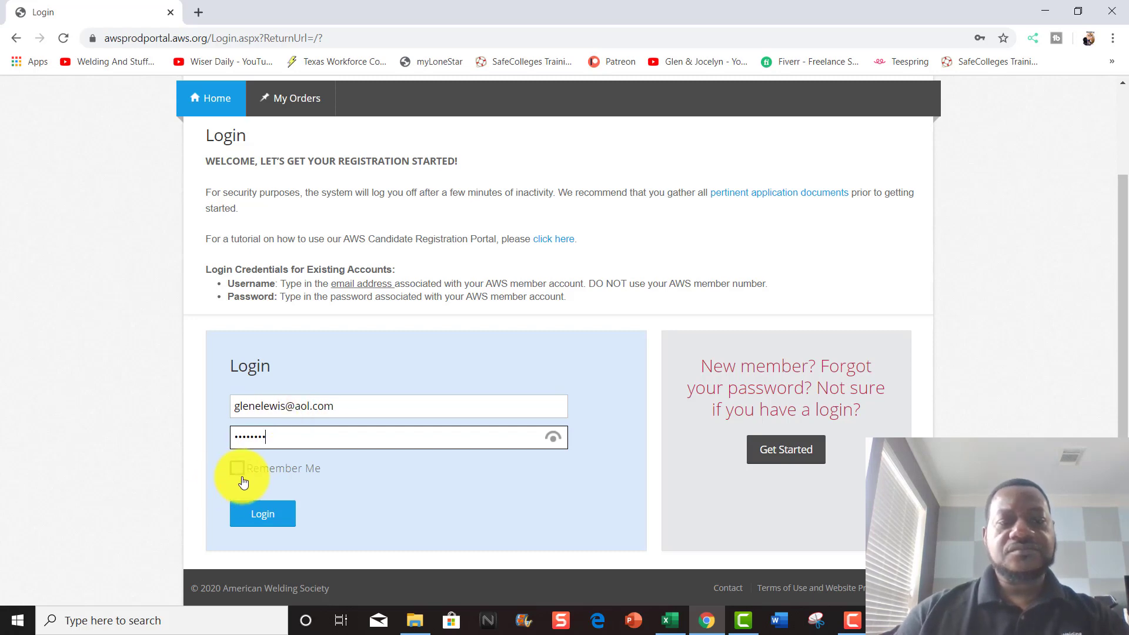
{"action": "left_click", "coordinate": [260, 516]}
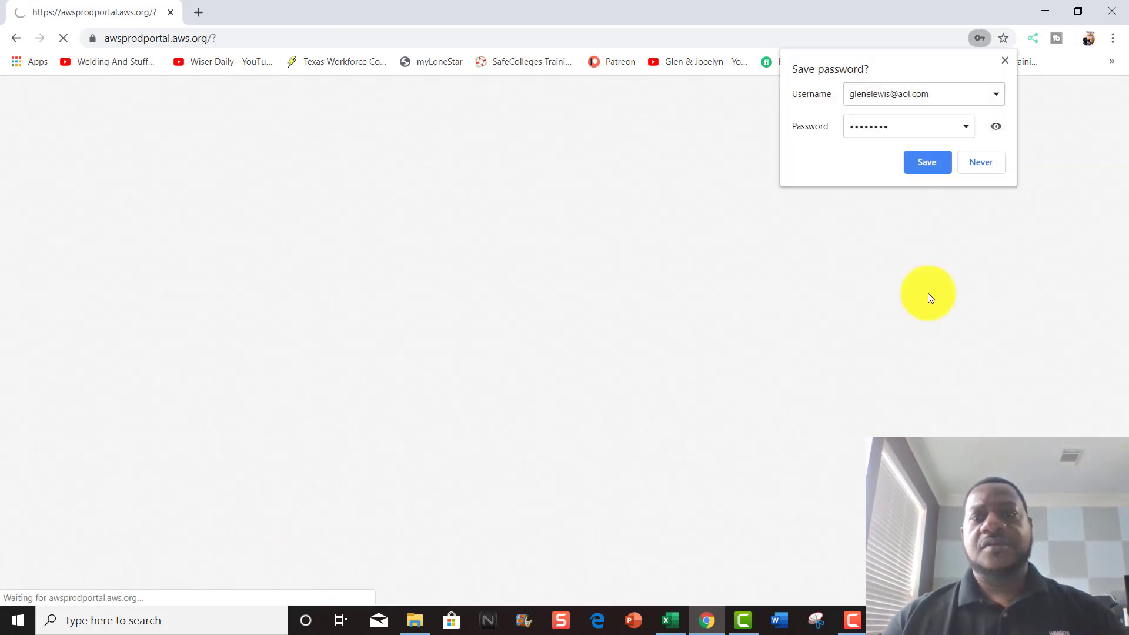
- Dismiss Chrome's save-password bubble and scroll down to the Your Certifications box
{"action": "left_click", "coordinate": [1006, 62]}
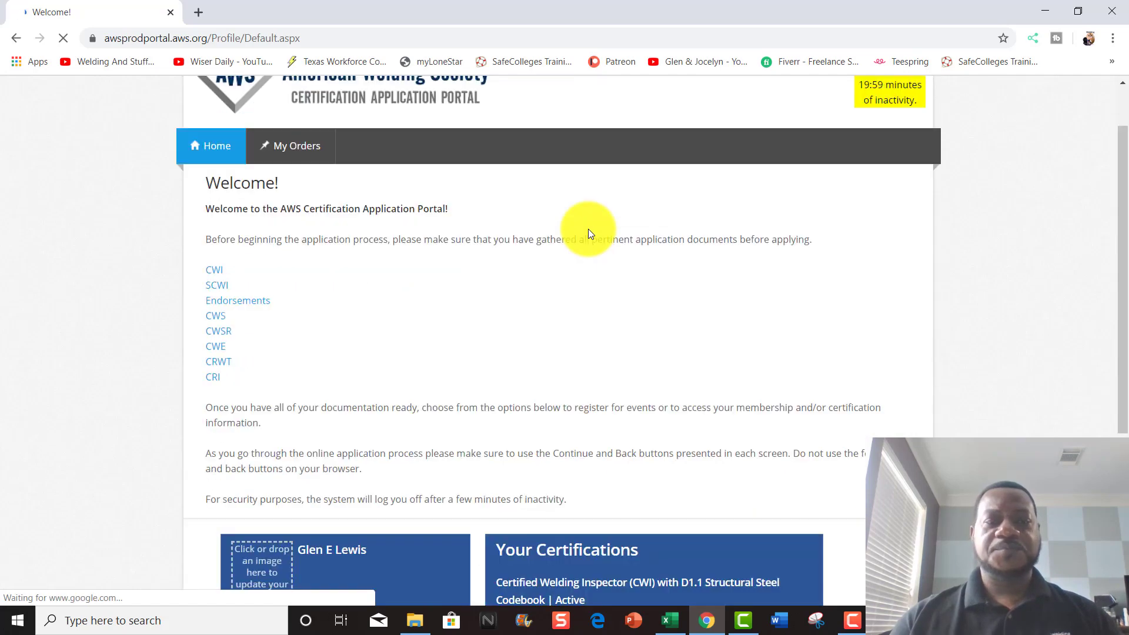
{"action": "scroll", "coordinate": [241, 253], "scroll_direction": "down", "scroll_amount": 1}
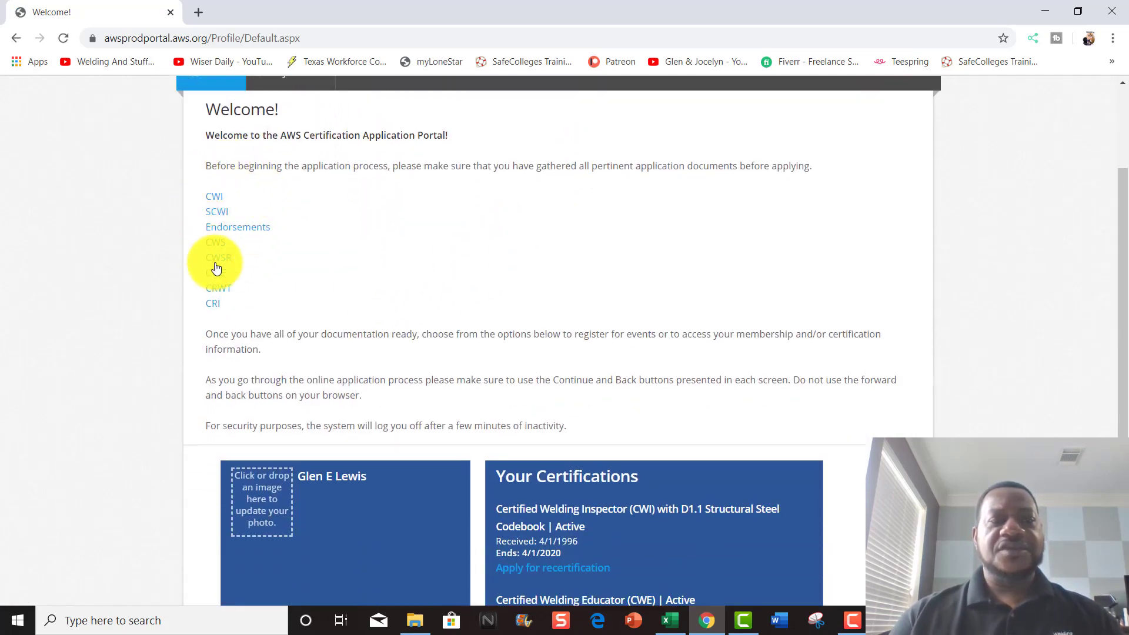
{"action": "scroll", "coordinate": [454, 419], "scroll_direction": "down", "scroll_amount": 1}
{"action": "scroll", "coordinate": [453, 418], "scroll_direction": "down", "scroll_amount": 1}
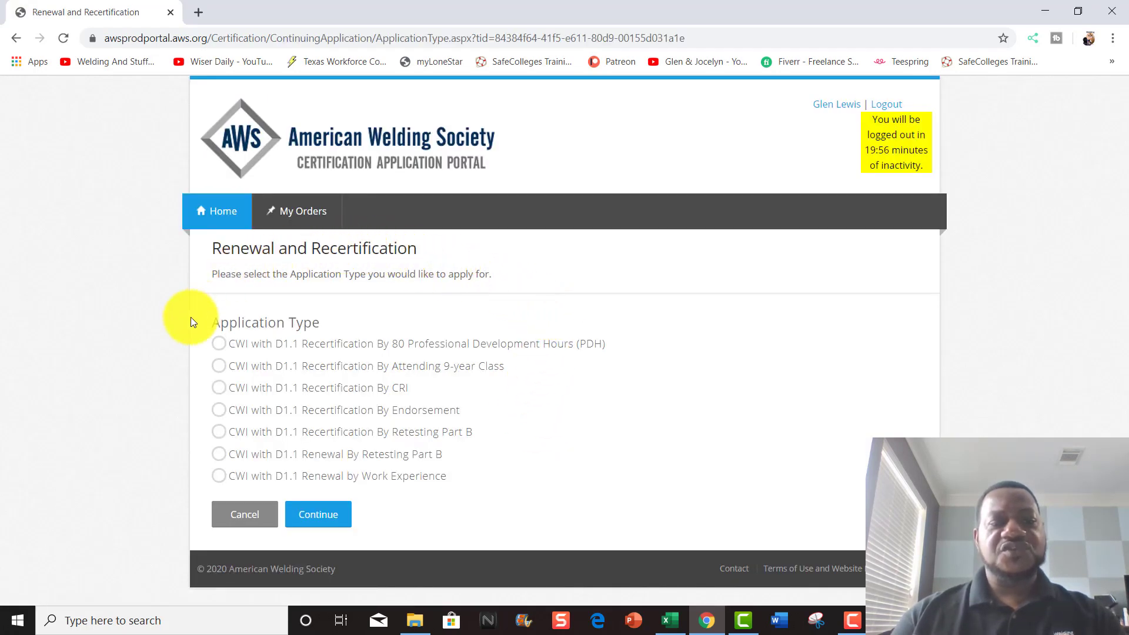
- Select 'CWI with D1.1 Renewal by Work Experience' and continue
{"action": "left_click", "coordinate": [219, 476]}
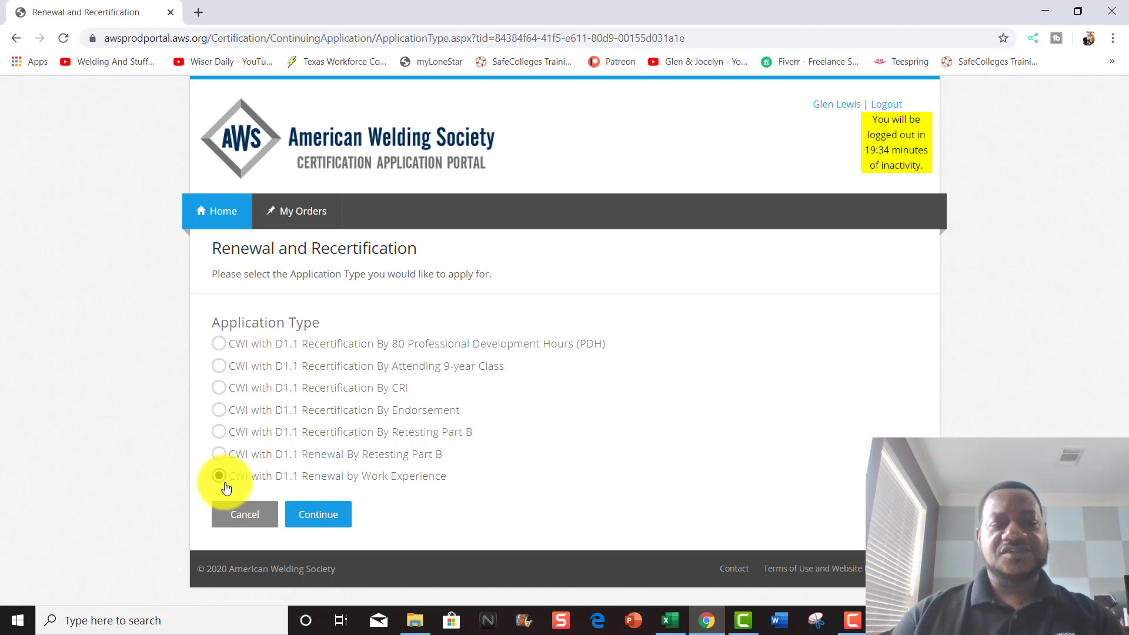
{"action": "left_click", "coordinate": [319, 515]}
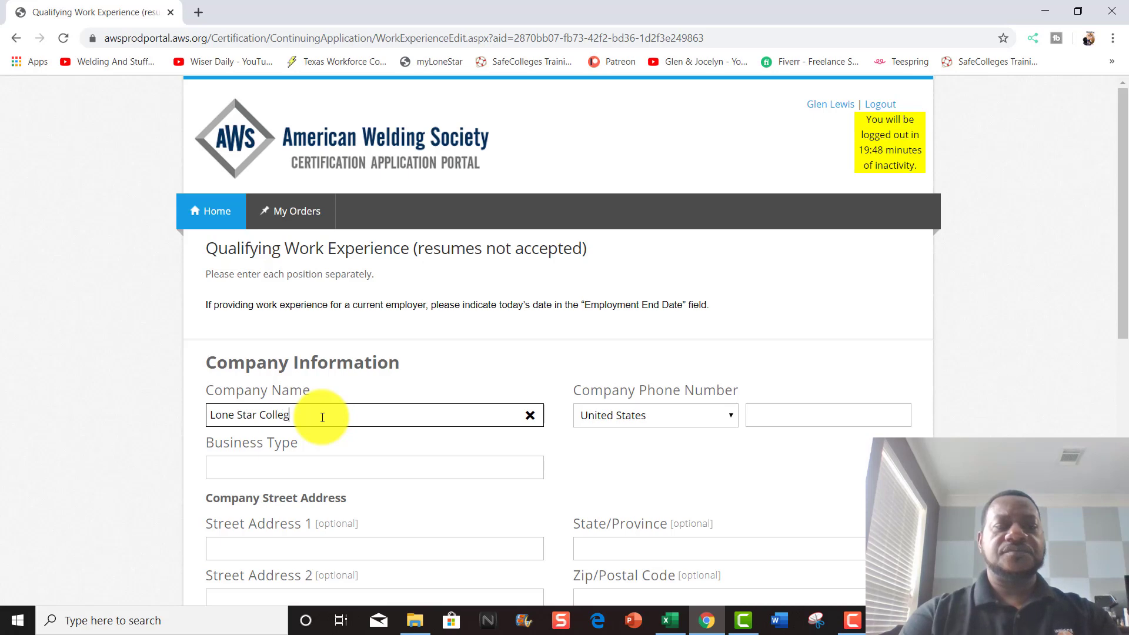
- Enter the company phone number and set the business type to 'Education'
{"action": "scroll", "coordinate": [322, 417], "scroll_direction": "down", "scroll_amount": 2}
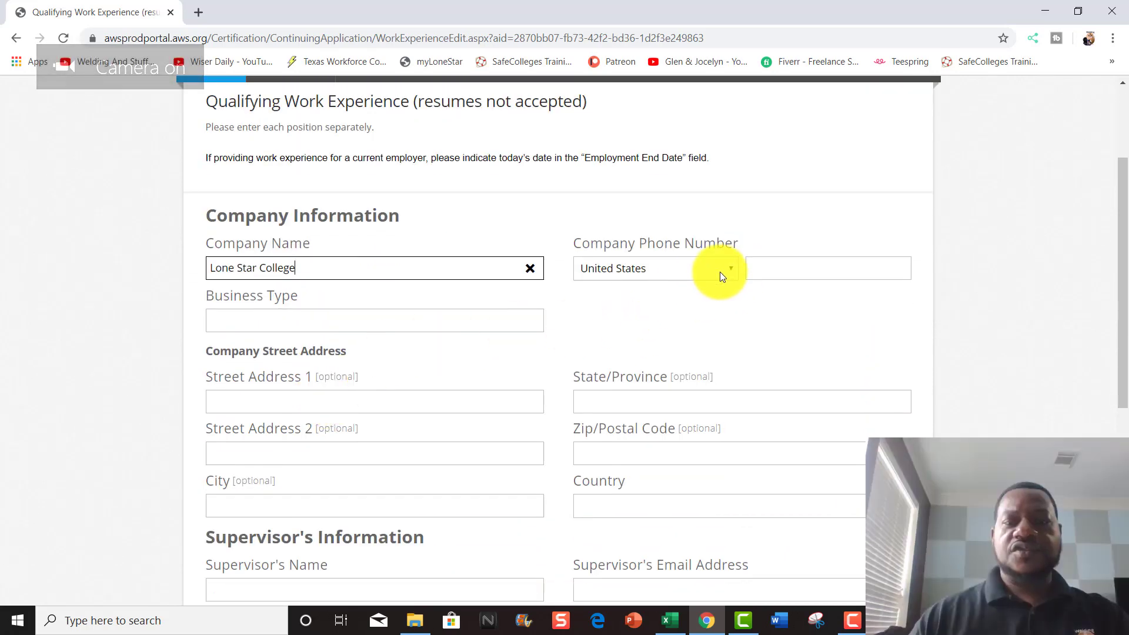
{"action": "left_click", "coordinate": [769, 275]}
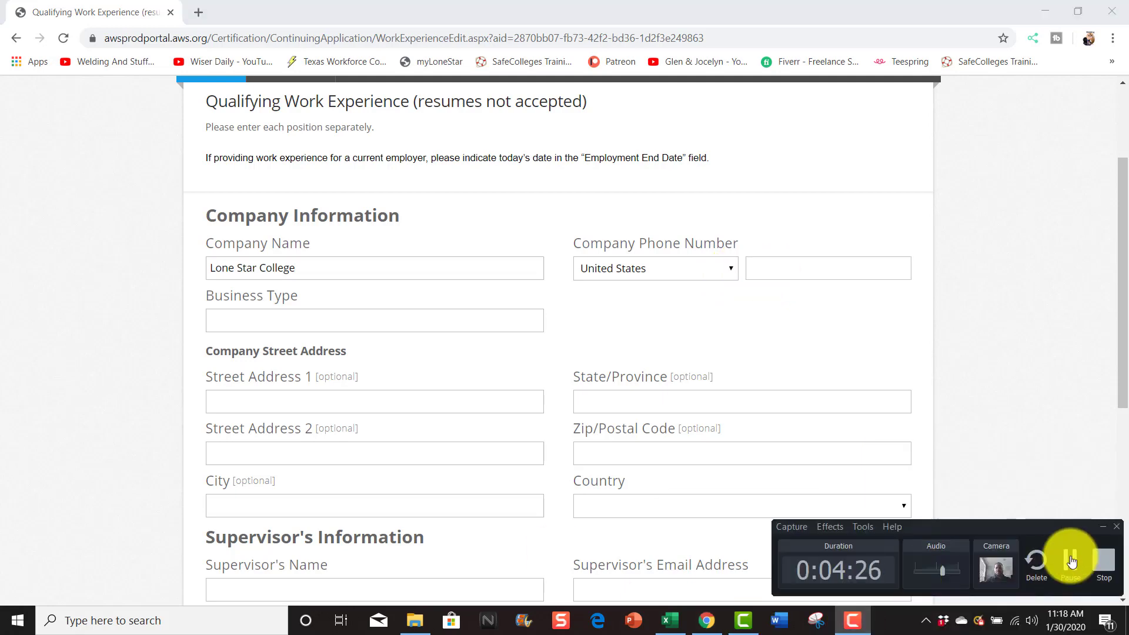
{"action": "left_click", "coordinate": [331, 325]}
{"action": "type", "text": "Welding and Inspection"}
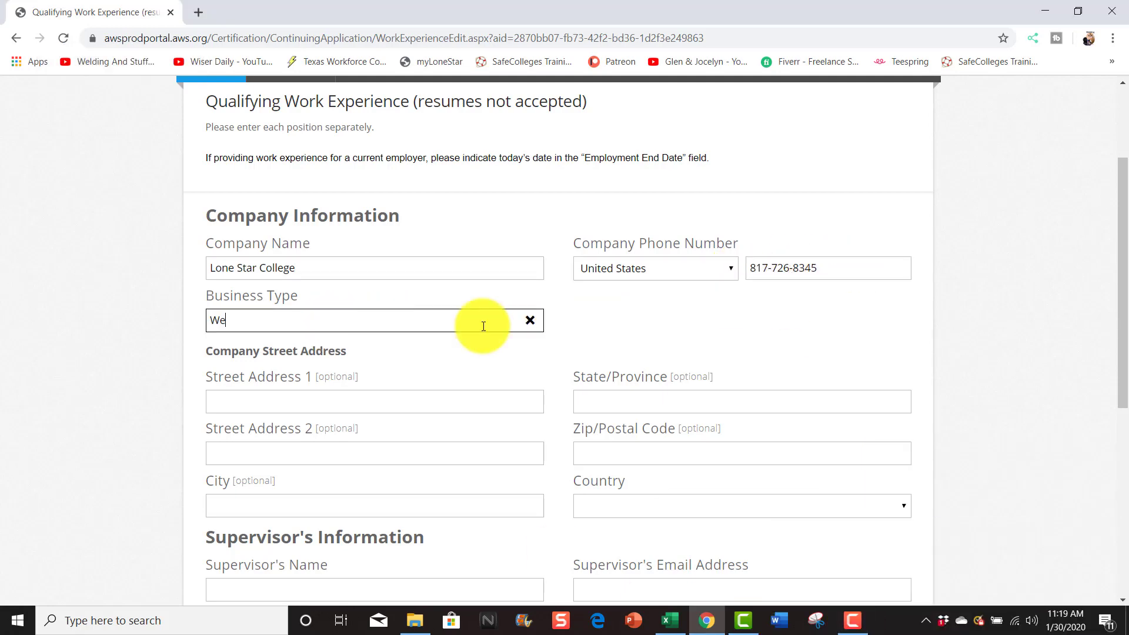
{"action": "key", "text": "Tab"}
{"action": "key", "text": "Tab"}
{"action": "left_click", "coordinate": [270, 319]}
{"action": "type", "text": "Education"}
- Fill in the company's street address, state Texas and zip code
{"action": "left_click", "coordinate": [248, 397]}
{"action": "type", "text": "2430 Aldine Mail Route"}
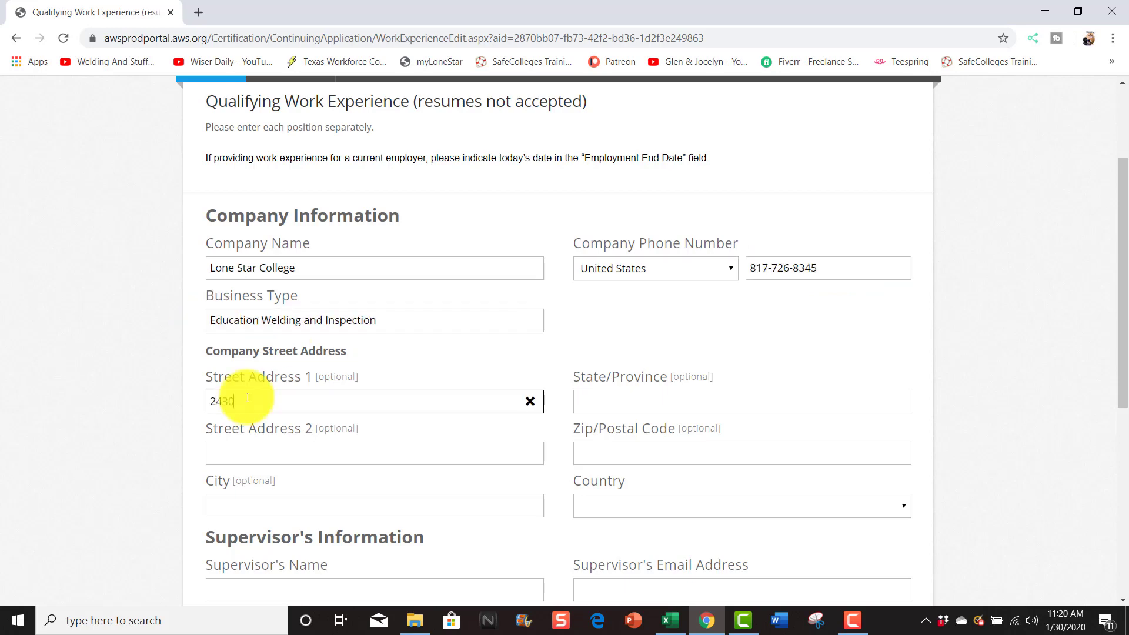
{"action": "key", "text": "Tab"}
{"action": "type", "text": "Texas"}
{"action": "key", "text": "Tab"}
{"action": "type", "text": "77039"}
- Enter the supervisor's name, e-mail, title 'Lead Inspector Instructor' and department 'Welding & Inpection'
{"action": "key", "text": "Tab"}
{"action": "scroll", "coordinate": [254, 409], "scroll_direction": "down", "scroll_amount": 3}
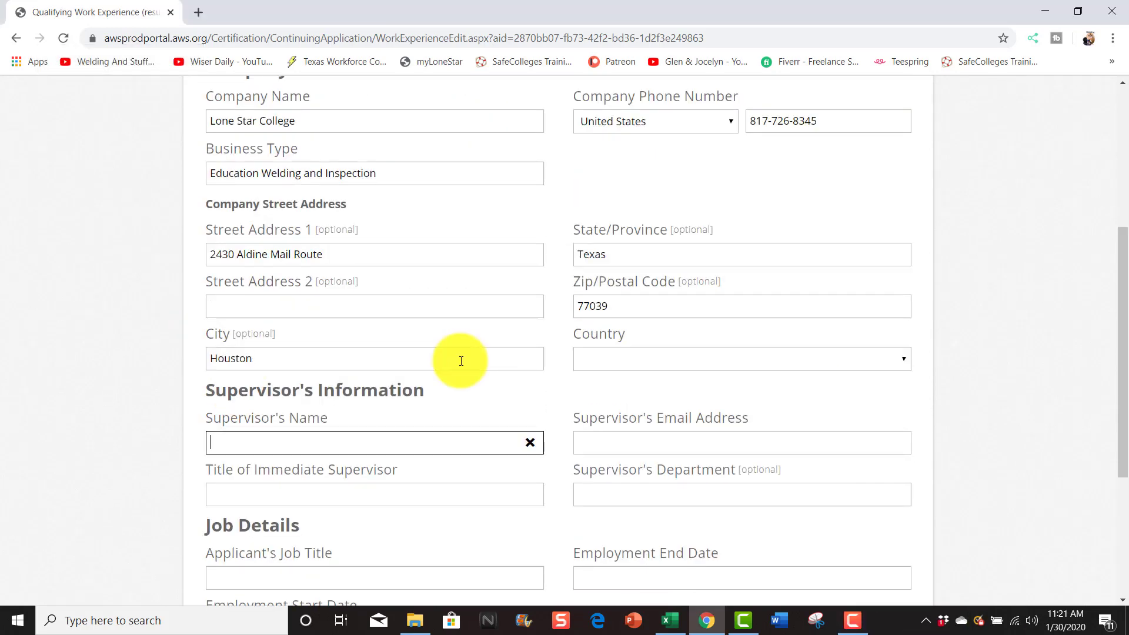
{"action": "key", "text": "Tab"}
{"action": "type", "text": "Lead Inspector Instructor"}
{"action": "key", "text": "Tab"}
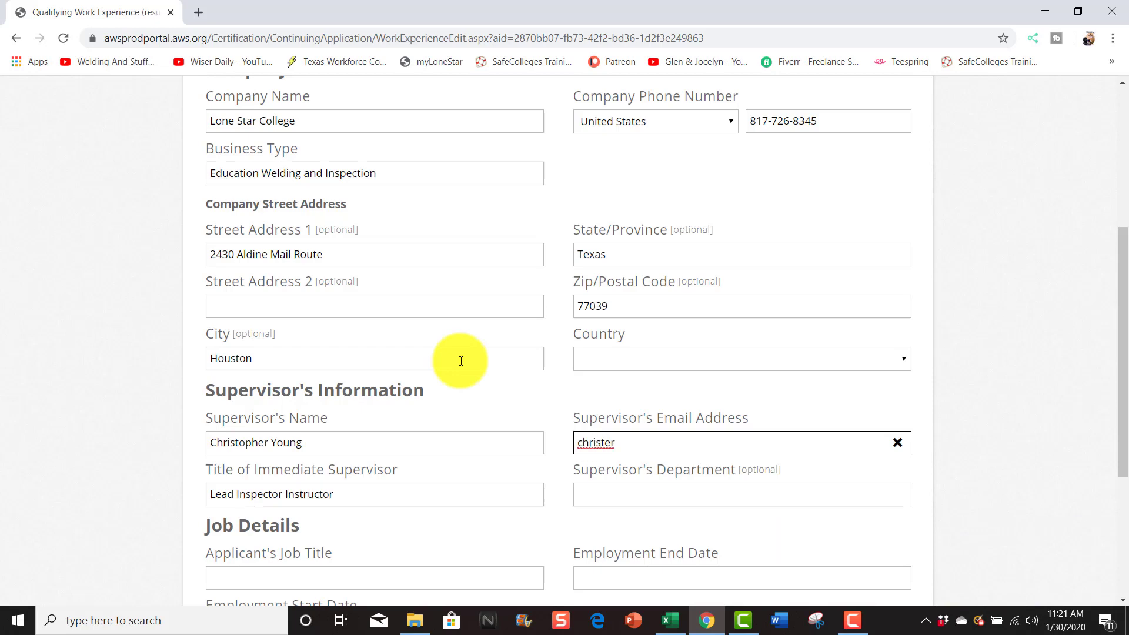
{"action": "key", "text": "Tab"}
{"action": "type", "text": "Welding & Inpection"}
- Enter job title 'Instructor Welding and Inspection', dates 08/01/2012–01/30/2020, and begin the responsibilities
{"action": "key", "text": "Tab"}
{"action": "scroll", "coordinate": [871, 416], "scroll_direction": "down", "scroll_amount": 3}
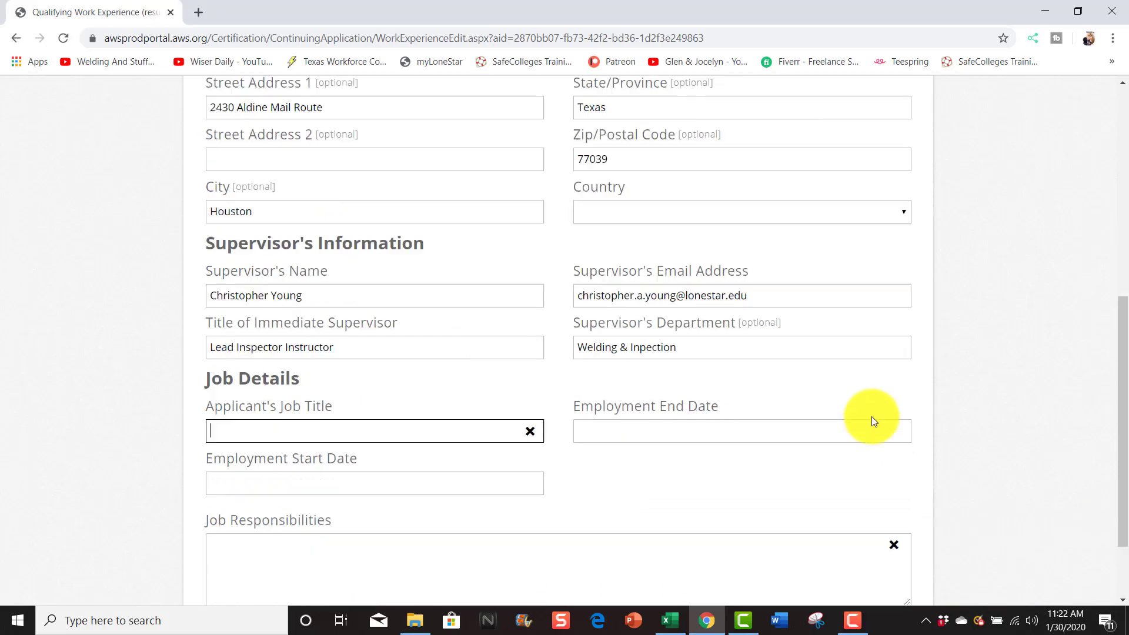
{"action": "type", "text": "Instructor Welding and Inspection"}
{"action": "key", "text": "Tab"}
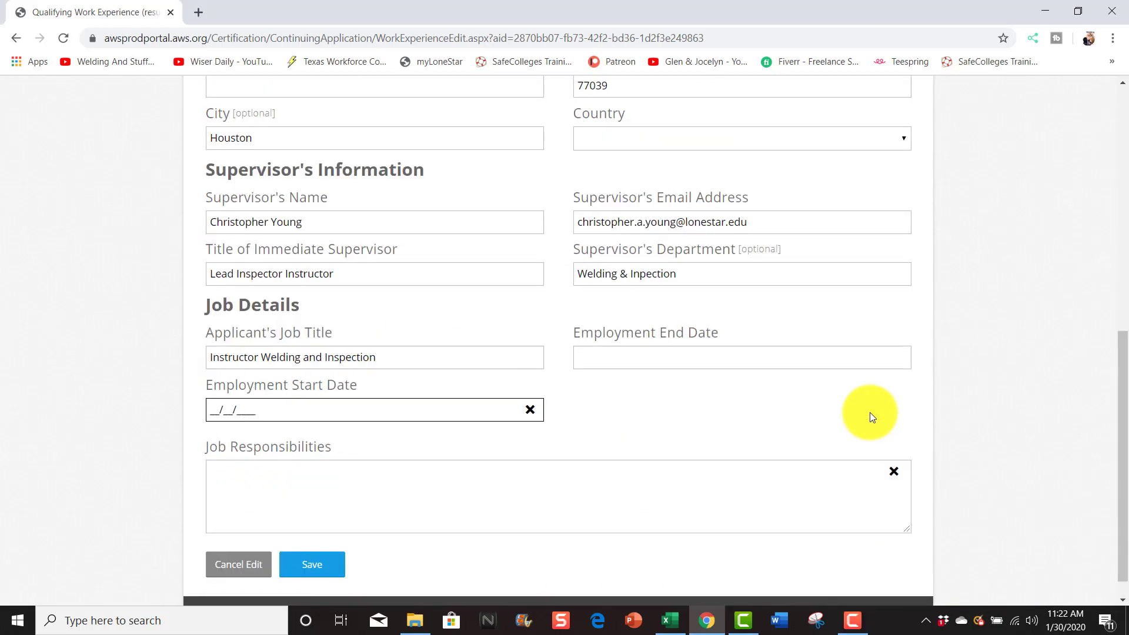
{"action": "type", "text": "08012012"}
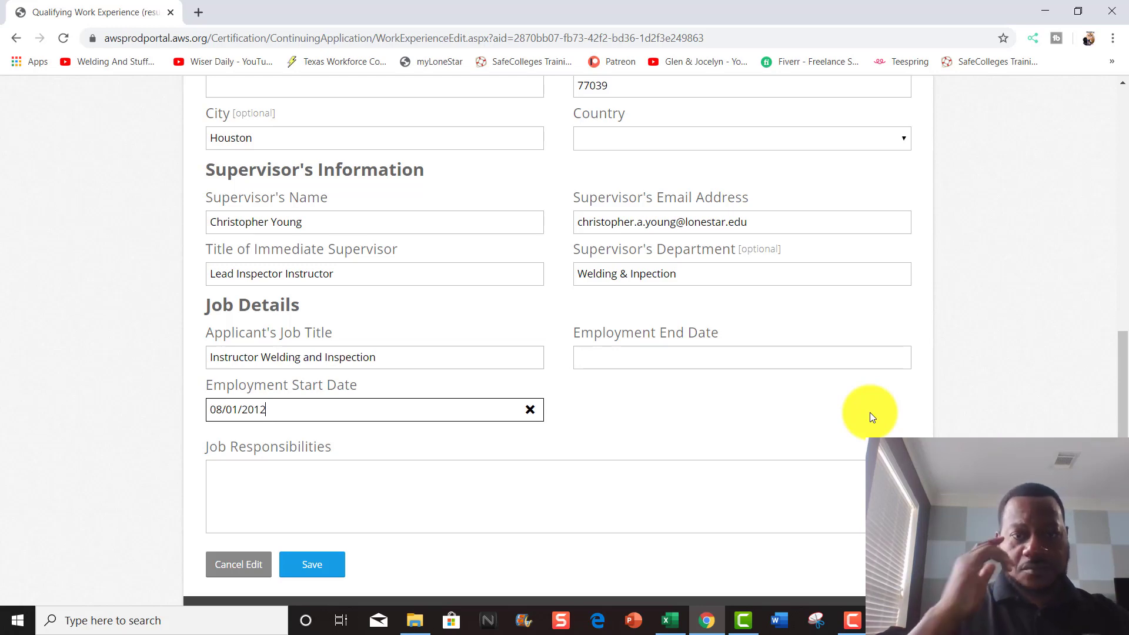
{"action": "left_click", "coordinate": [675, 366]}
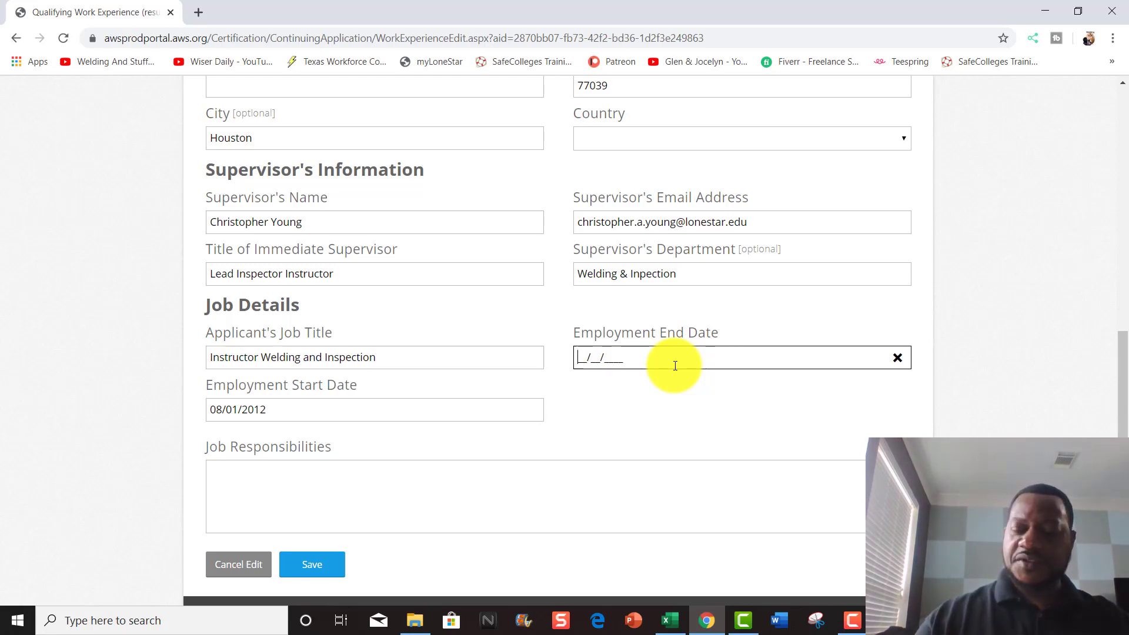
{"action": "type", "text": "01/30/2020"}
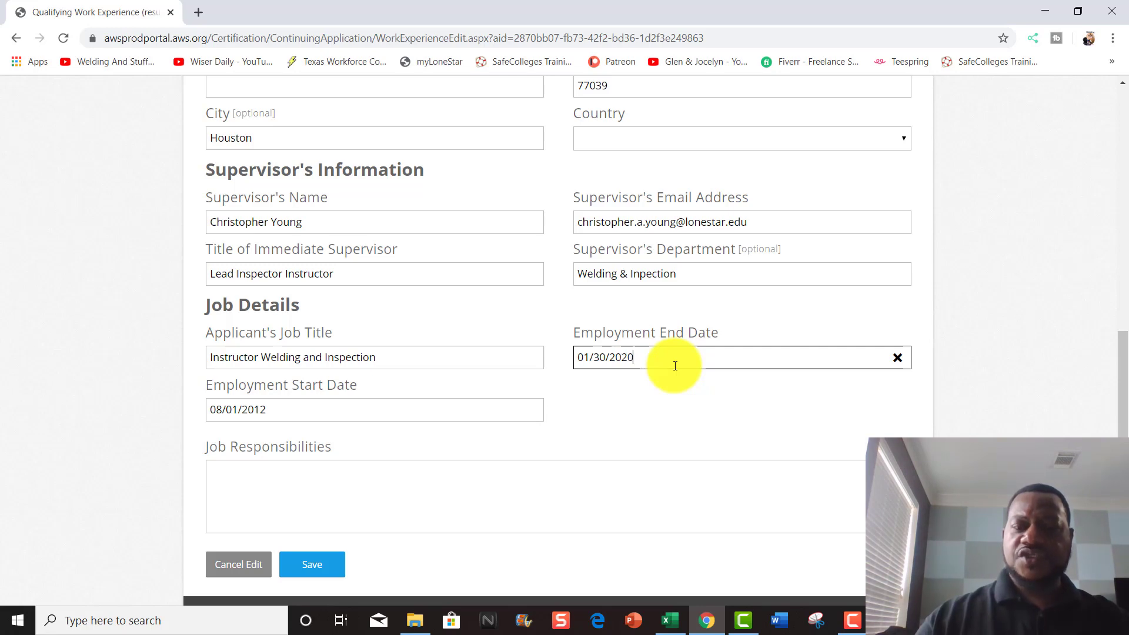
{"action": "left_click", "coordinate": [385, 499]}
{"action": "type", "text": "Teach we"}
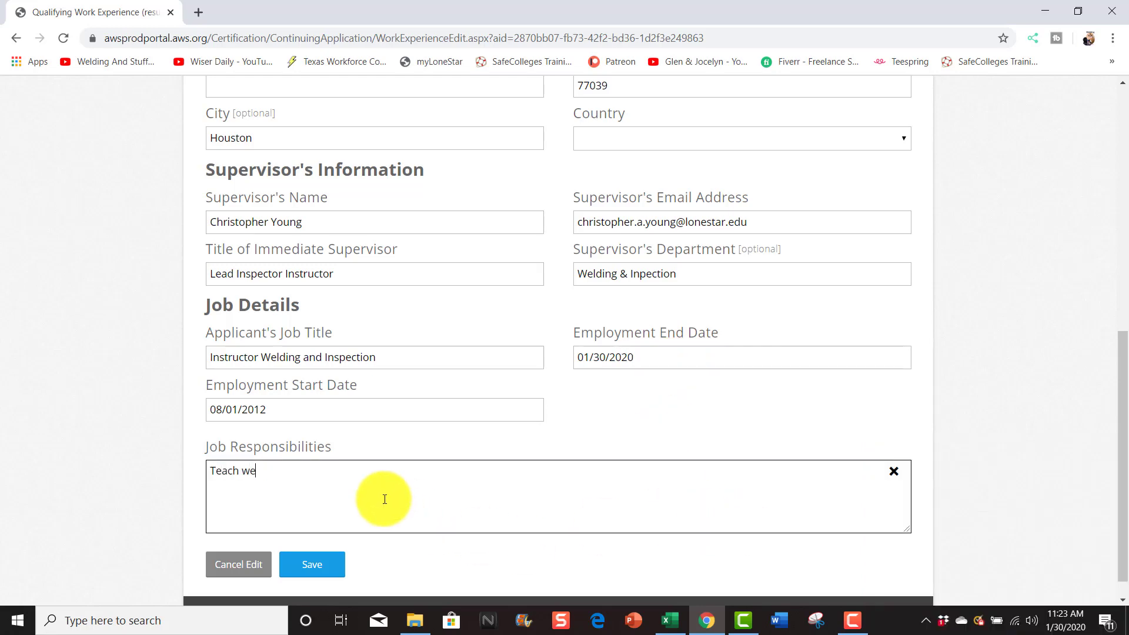
{"action": "type", "text": "lding and inspection courses, GMAW, GTAW, SMAW, "}
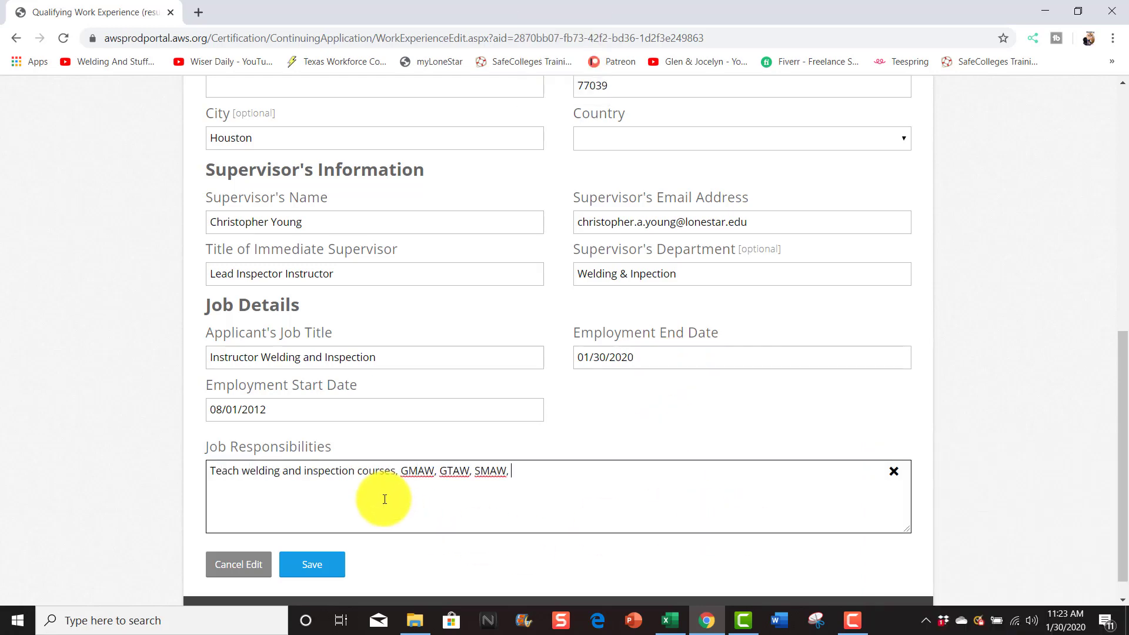
{"action": "type", "text": "Pipe Welding, Advance Pipe Welding, CWI prep course and Inspection and Testing."}
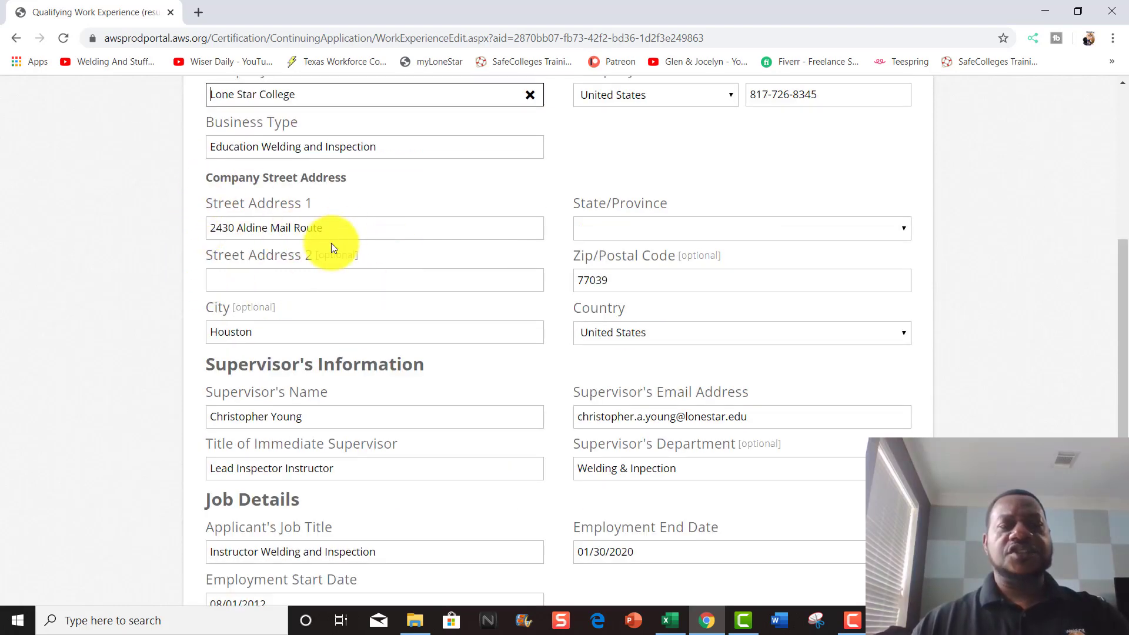
- Choose Texas in the company's State/Province dropdown
{"action": "scroll", "coordinate": [333, 238], "scroll_direction": "up", "scroll_amount": 5}
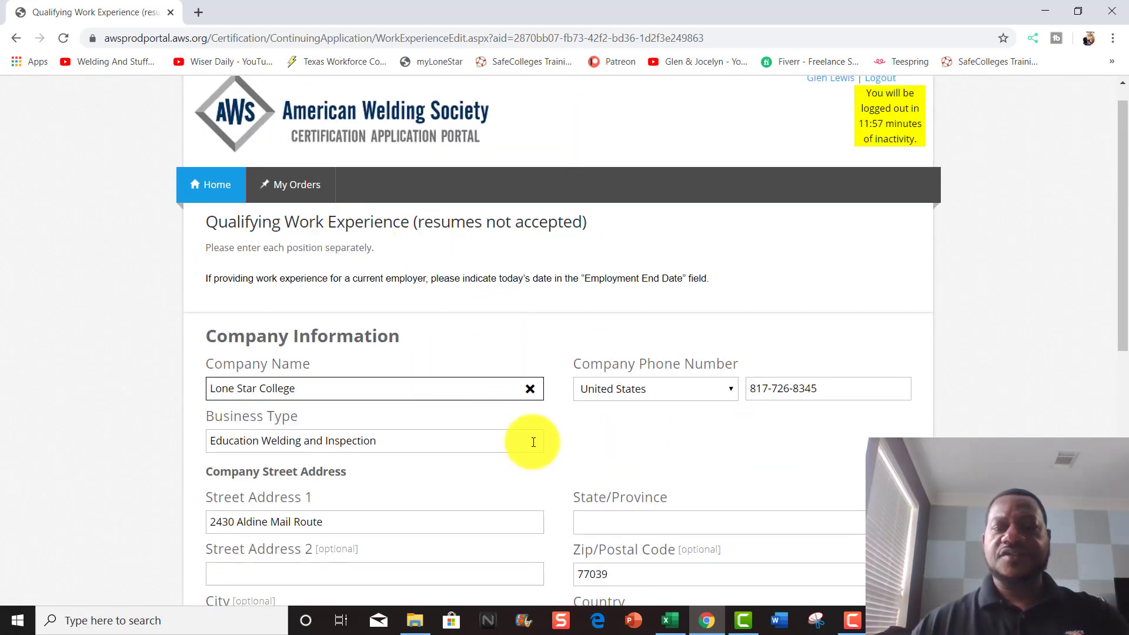
{"action": "scroll", "coordinate": [381, 420], "scroll_direction": "down", "scroll_amount": 2}
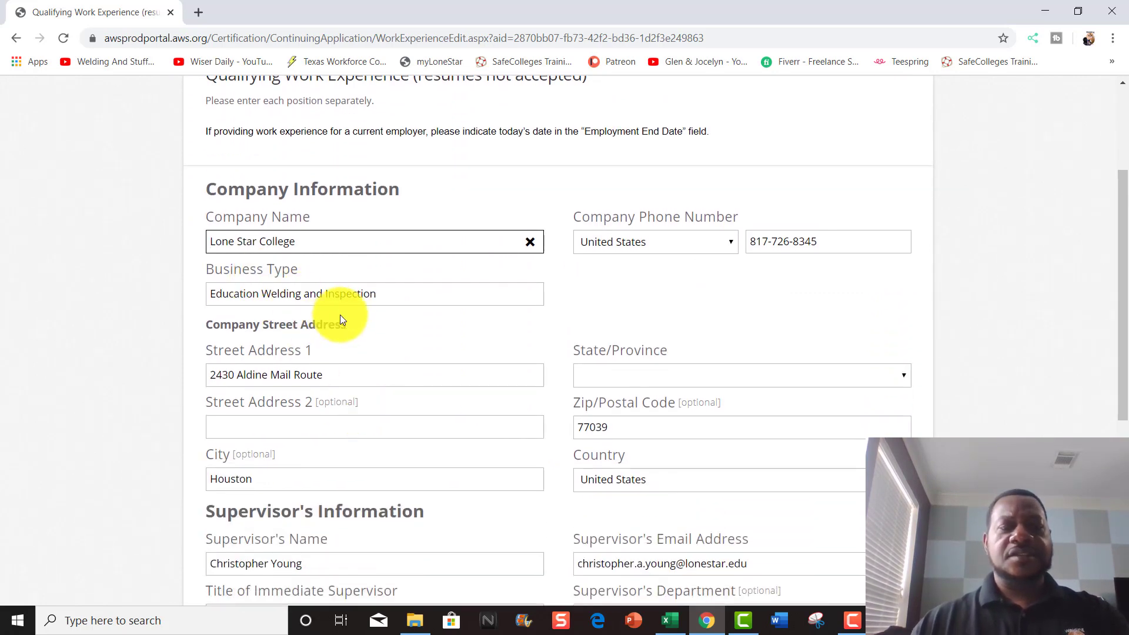
{"action": "scroll", "coordinate": [364, 300], "scroll_direction": "down", "scroll_amount": 2}
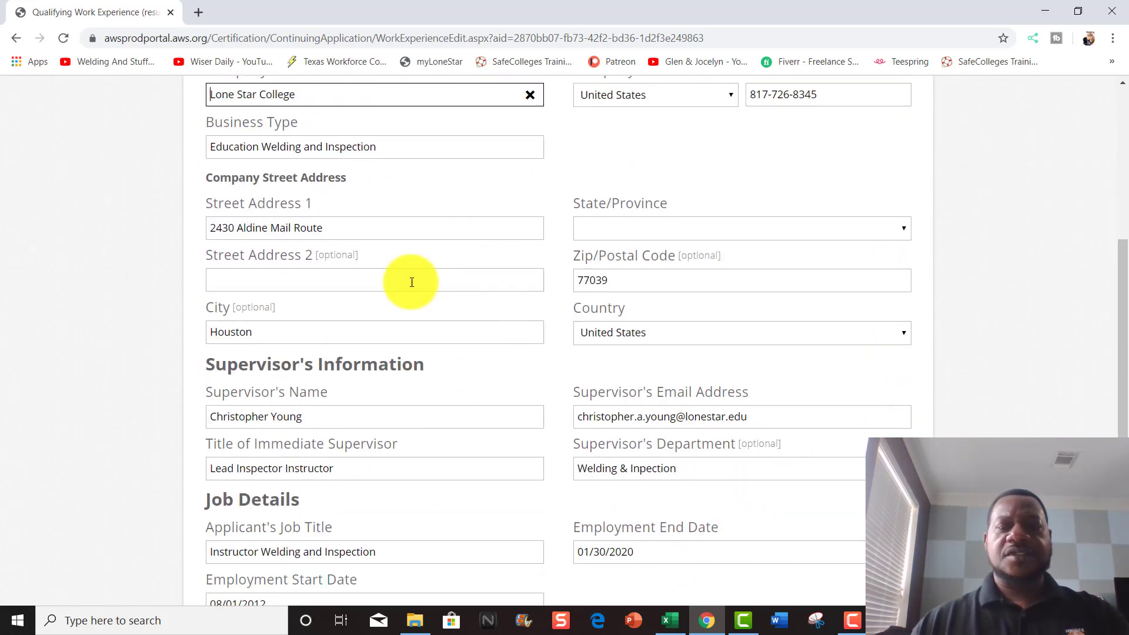
{"action": "left_click", "coordinate": [608, 229]}
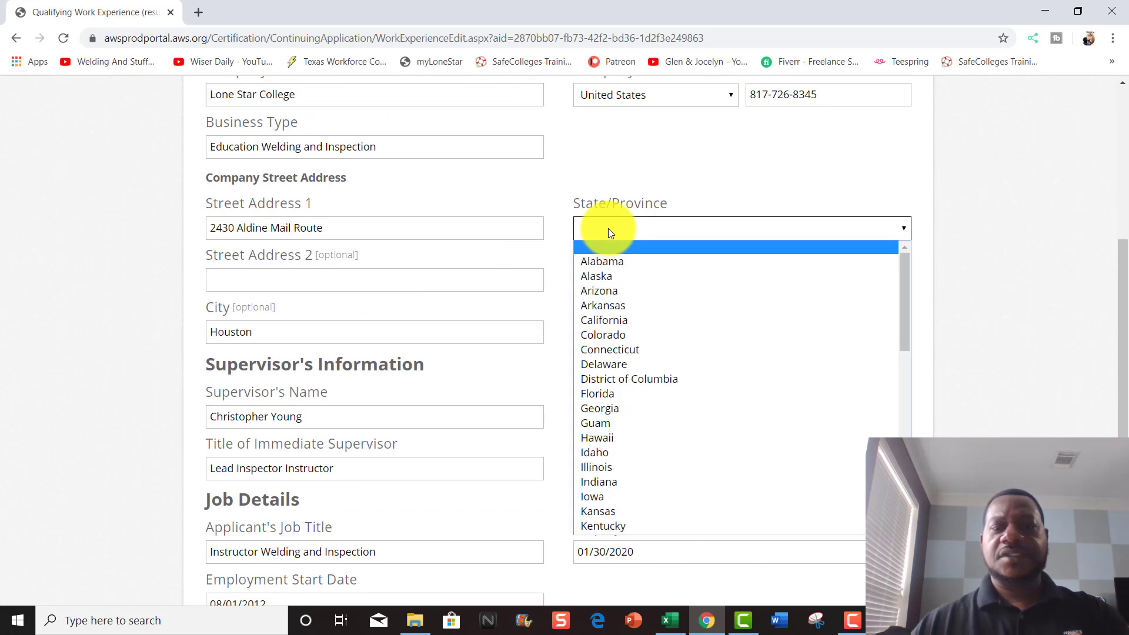
{"action": "type", "text": "tex"}
{"action": "key", "text": "Return"}
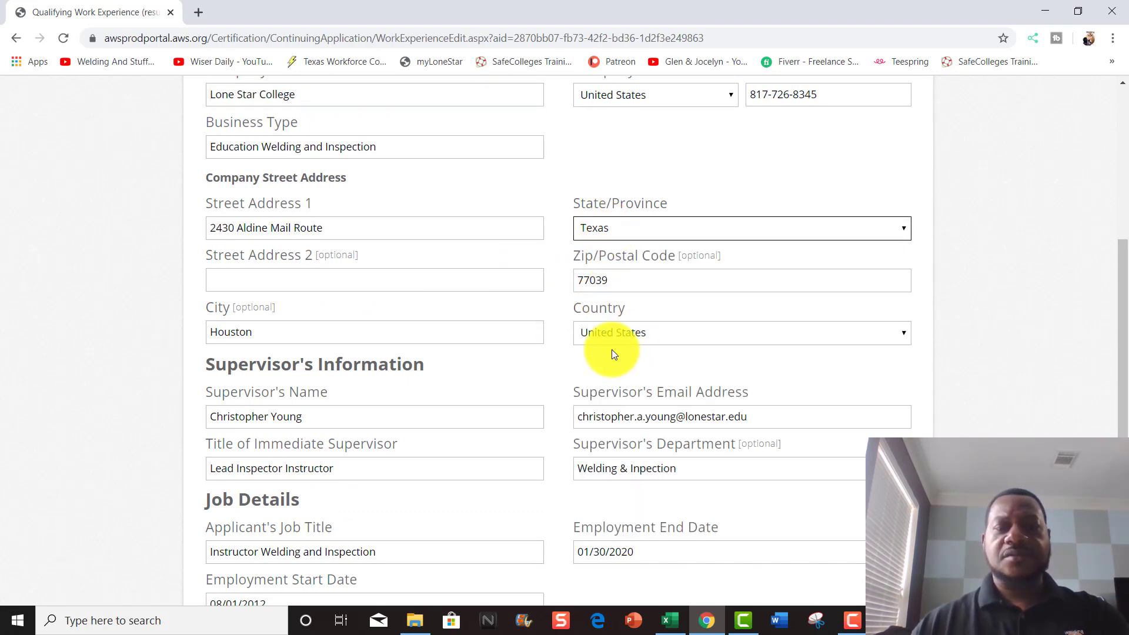
- Correct the department to 'Welding & Inspection' and save the Lone Star College entry
{"action": "scroll", "coordinate": [612, 347], "scroll_direction": "down", "scroll_amount": 2}
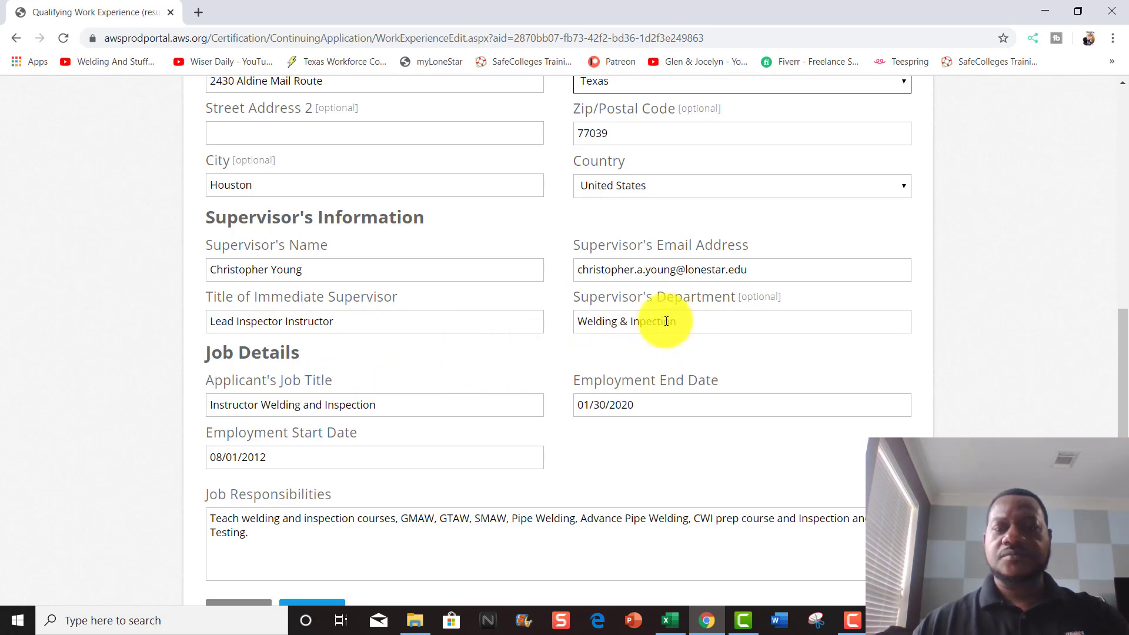
{"action": "left_click", "coordinate": [641, 321]}
{"action": "type", "text": "s"}
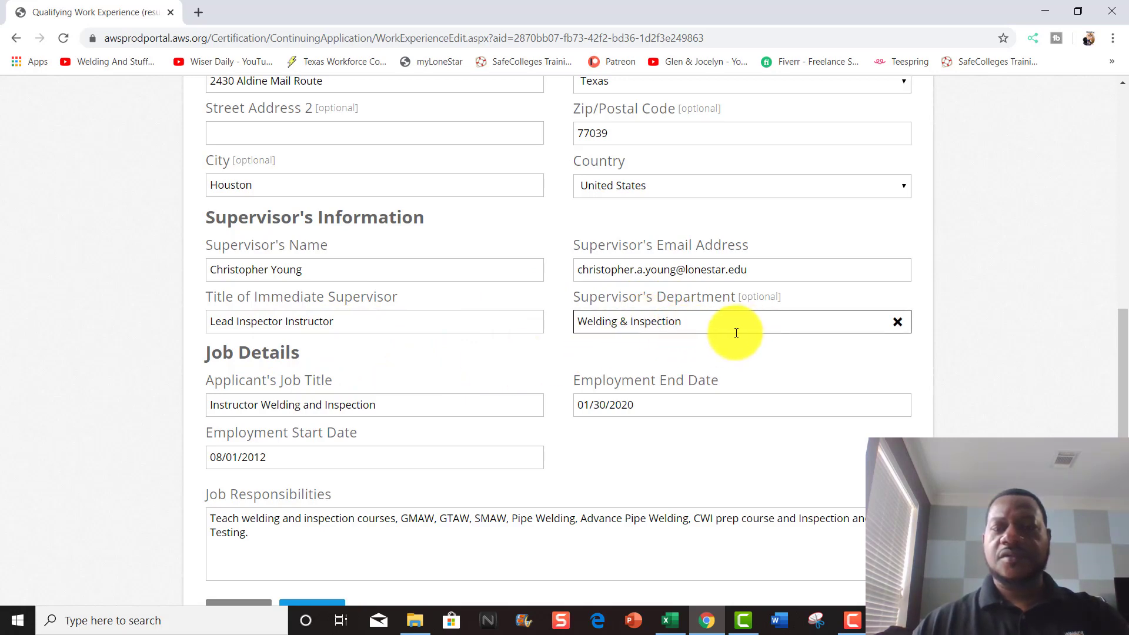
{"action": "left_click", "coordinate": [636, 416]}
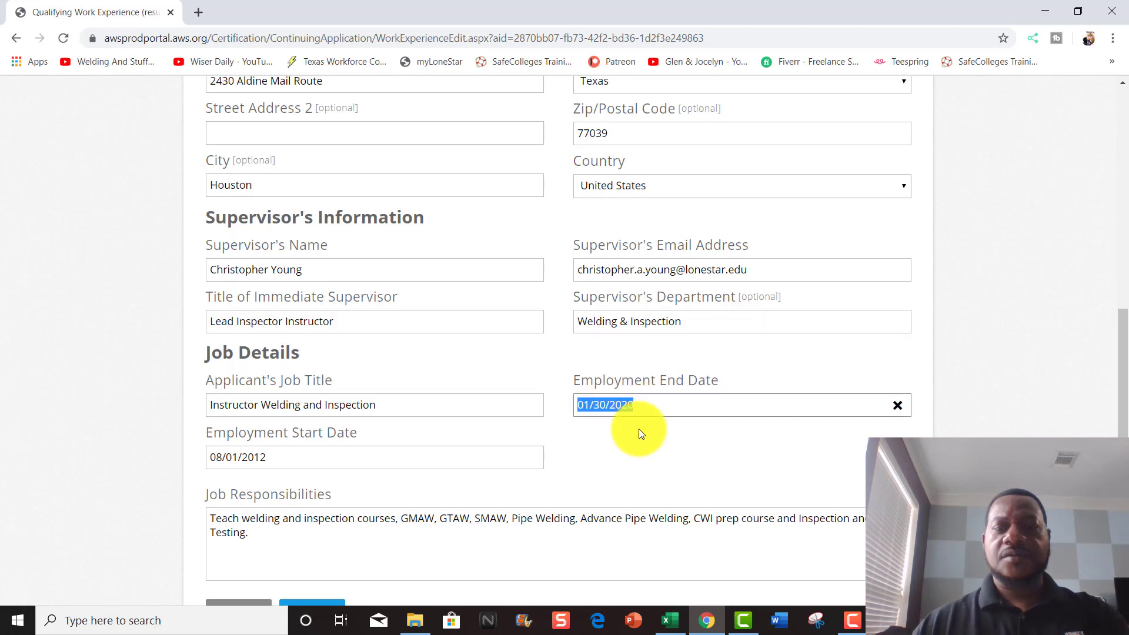
{"action": "left_click", "coordinate": [575, 462]}
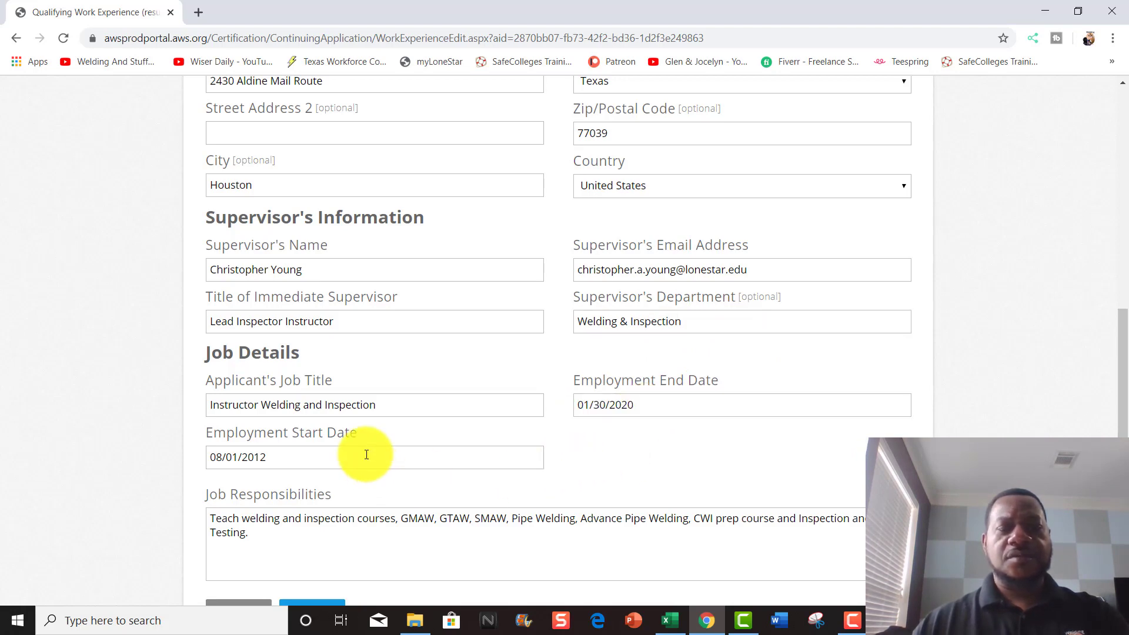
{"action": "scroll", "coordinate": [366, 454], "scroll_direction": "down", "scroll_amount": 1}
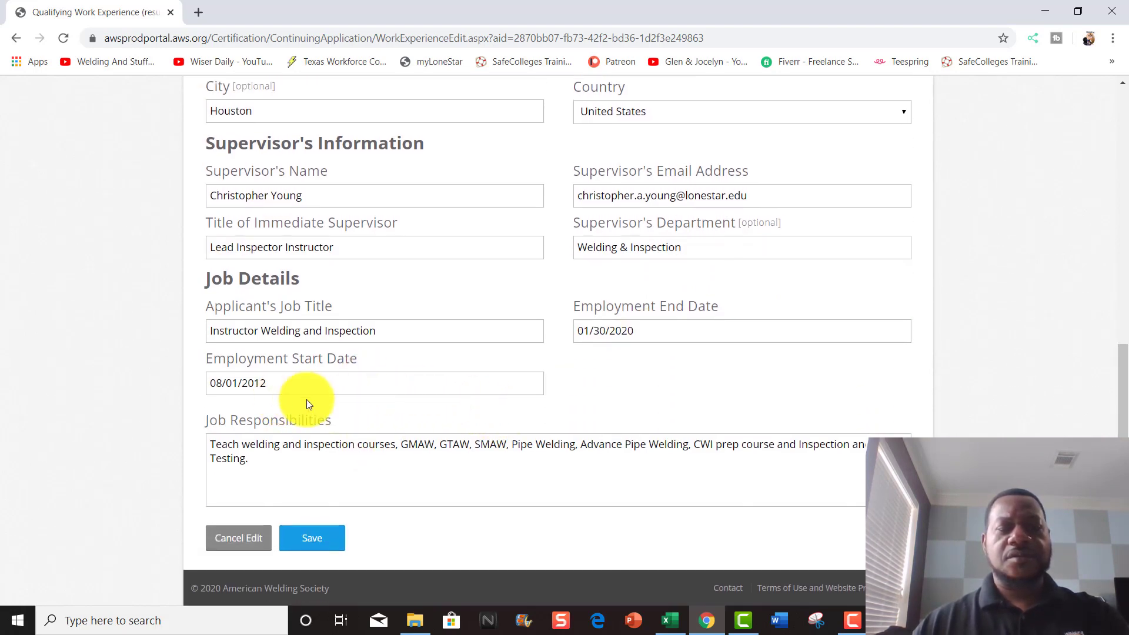
{"action": "left_click", "coordinate": [315, 538]}
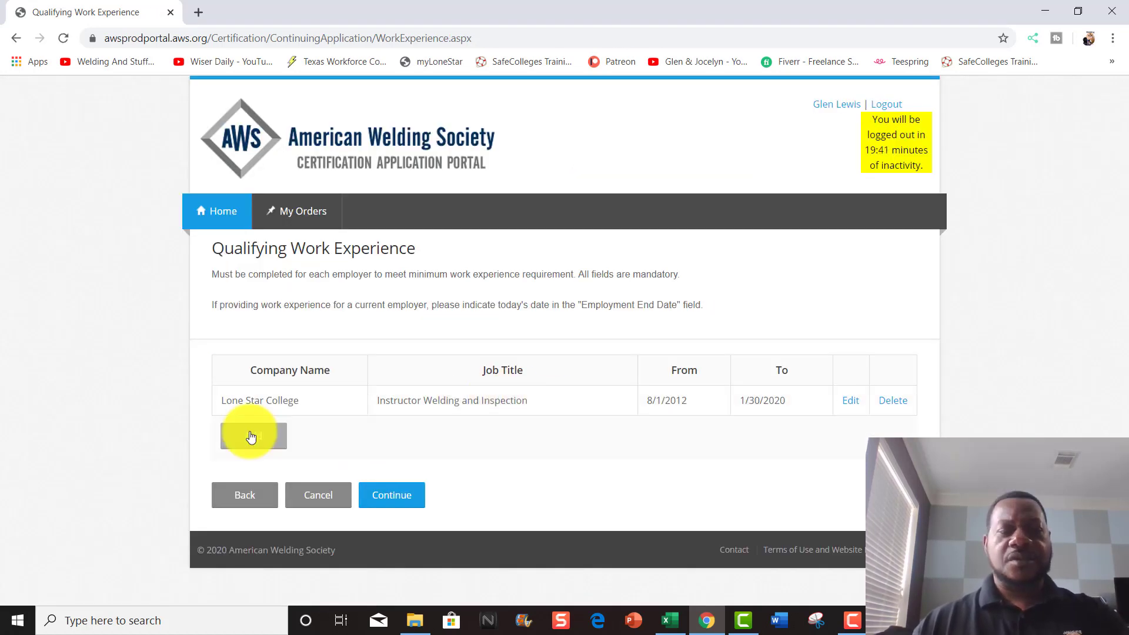
- Start a new Stanley Oil & Gas entry with its phone number, street address and city
{"action": "left_click", "coordinate": [253, 435]}
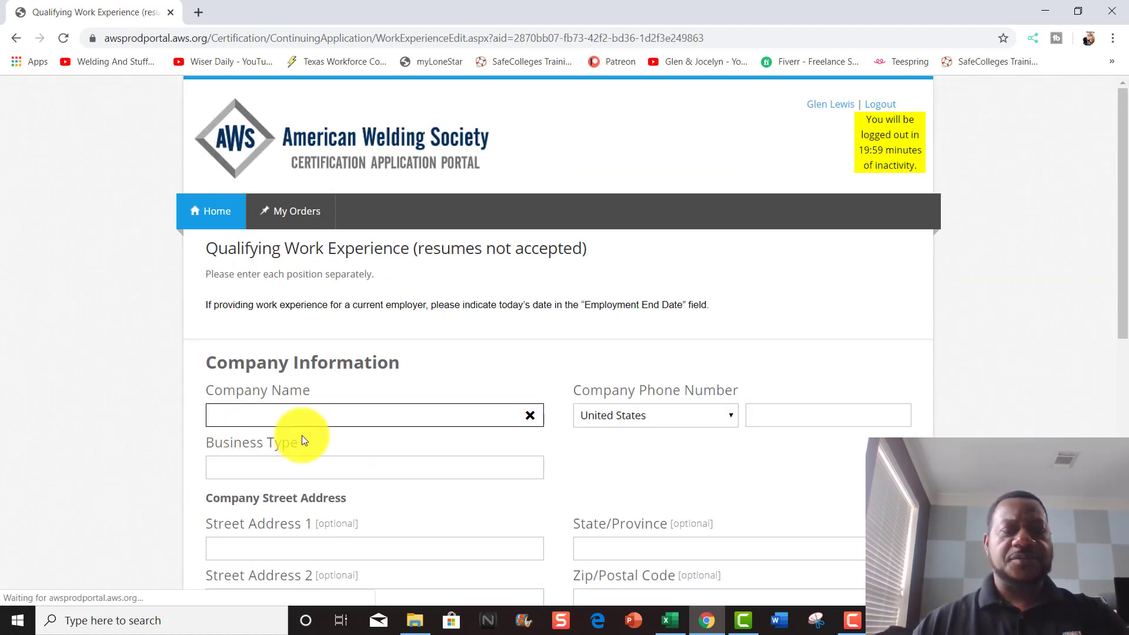
{"action": "type", "text": "Stanley Oil & Gas"}
{"action": "key", "text": "Tab"}
{"action": "type", "text": "Project Specialist Automatic Welding"}
{"action": "scroll", "coordinate": [302, 435], "scroll_direction": "down", "scroll_amount": 3}
{"action": "left_click", "coordinate": [797, 201]}
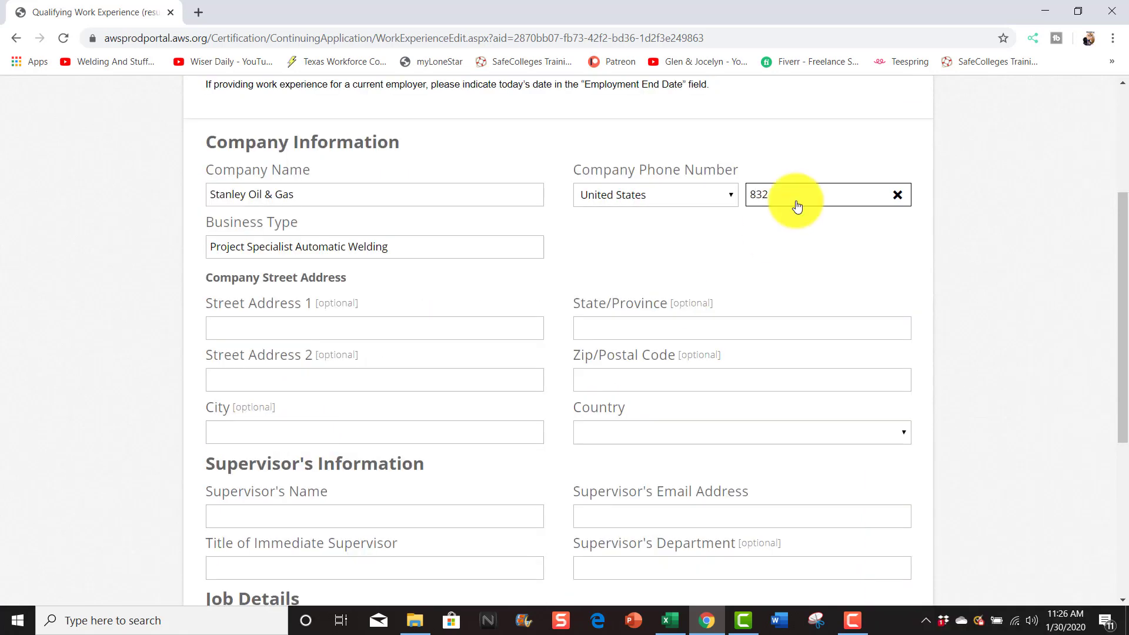
{"action": "key", "text": "Tab"}
{"action": "type", "text": "7011 High Life Dr"}
{"action": "key", "text": "Tab"}
{"action": "type", "text": "Houston"}
{"action": "type", "text": "66"}
- Enter the supervisor's name, e-mail and title 'Field Service Manager', plus job title 'Project Specialist Automatic Welding'
{"action": "scroll", "coordinate": [312, 302], "scroll_direction": "down", "scroll_amount": 4}
{"action": "left_click", "coordinate": [312, 301]}
{"action": "key", "text": "Tab"}
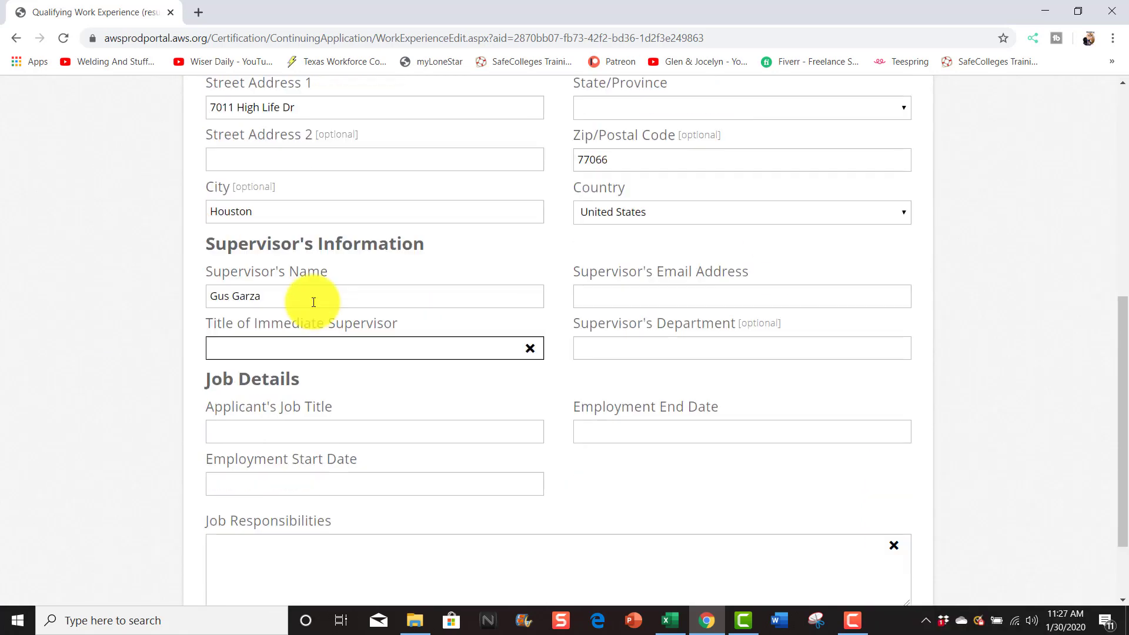
{"action": "type", "text": "Field Service Manager"}
{"action": "left_click", "coordinate": [648, 294]}
{"action": "type", "text": "Project Specialist Automatic Welding"}
- Set dates 06/22/1992–07/22/2019, responsibilities 'Inventory control and welding inspection', and save the entry
{"action": "key", "text": "Tab"}
{"action": "type", "text": "06/22/1992"}
{"action": "left_click", "coordinate": [635, 360]}
{"action": "type", "text": "07/22/2019"}
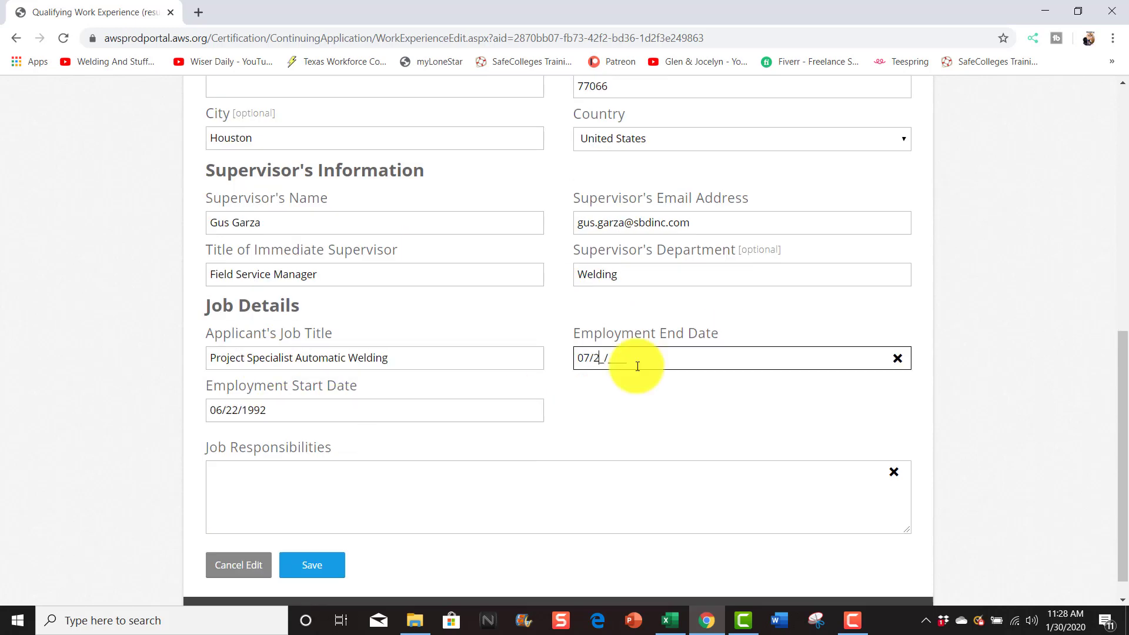
{"action": "left_click", "coordinate": [297, 471]}
{"action": "type", "text": "Inventory control and welding inspection"}
{"action": "left_click", "coordinate": [313, 566]}
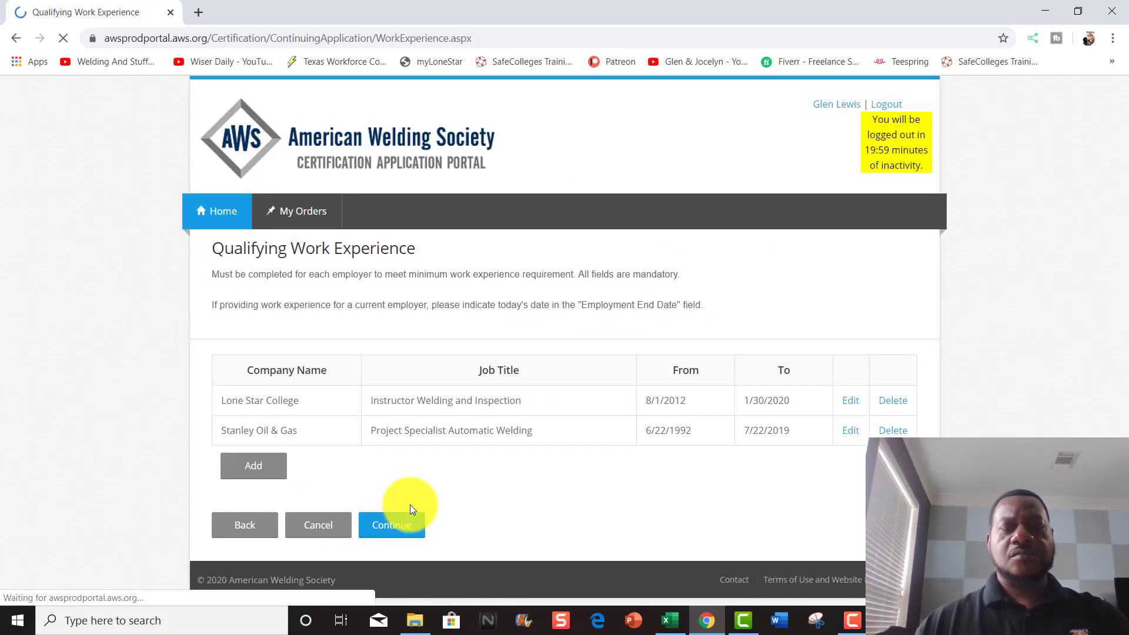
- Continue past the work experience table and scroll down the Upload Required Documentation page
{"action": "left_click", "coordinate": [398, 525]}
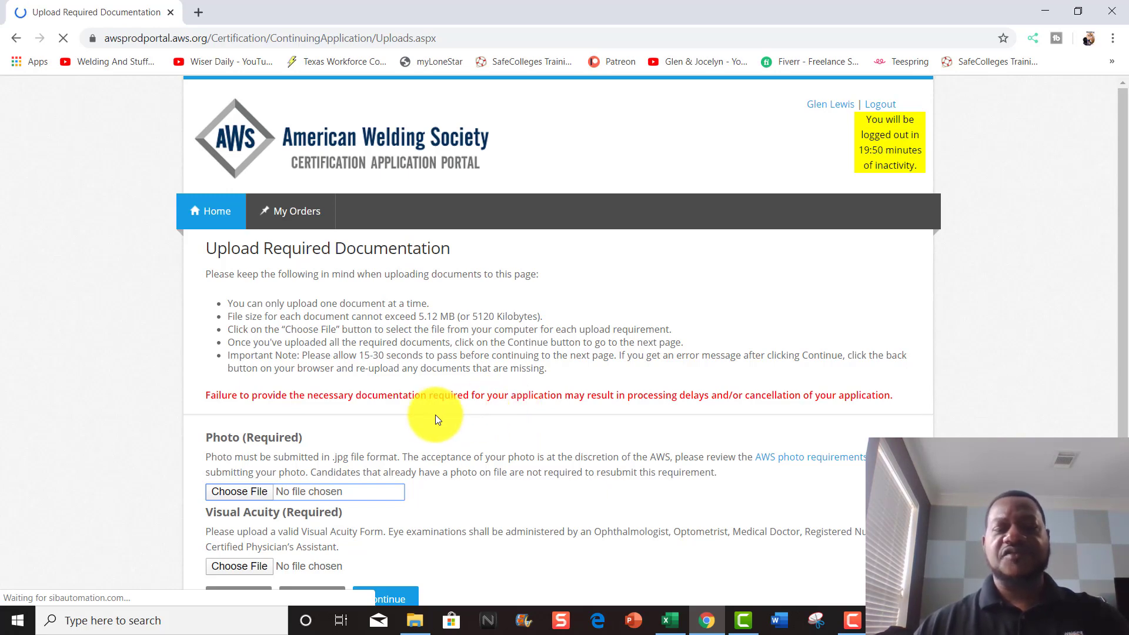
{"action": "scroll", "coordinate": [379, 449], "scroll_direction": "down", "scroll_amount": 1}
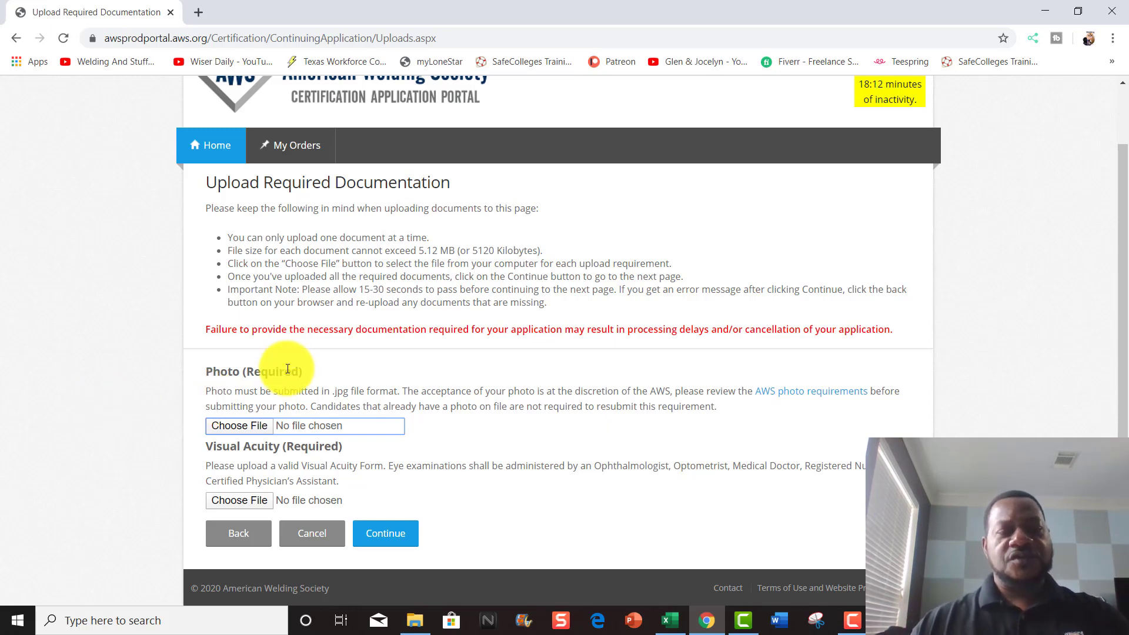
- Upload the passport-size JPG for Photo and the CWI eye exam PDF for Visual Acuity
{"action": "left_click", "coordinate": [246, 426]}
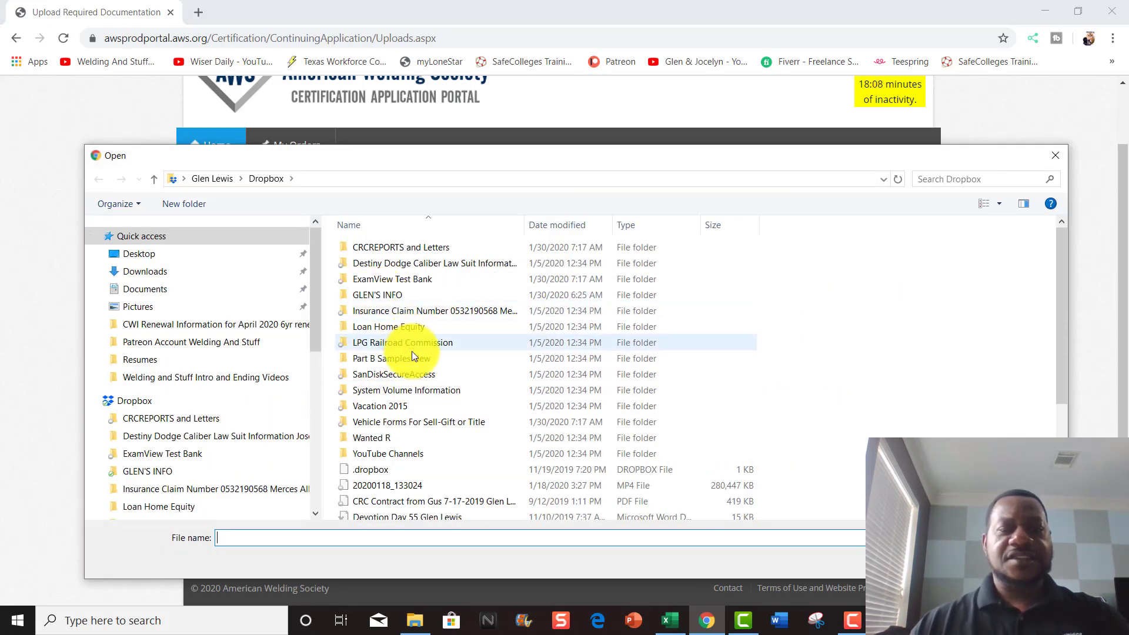
{"action": "left_click", "coordinate": [381, 298]}
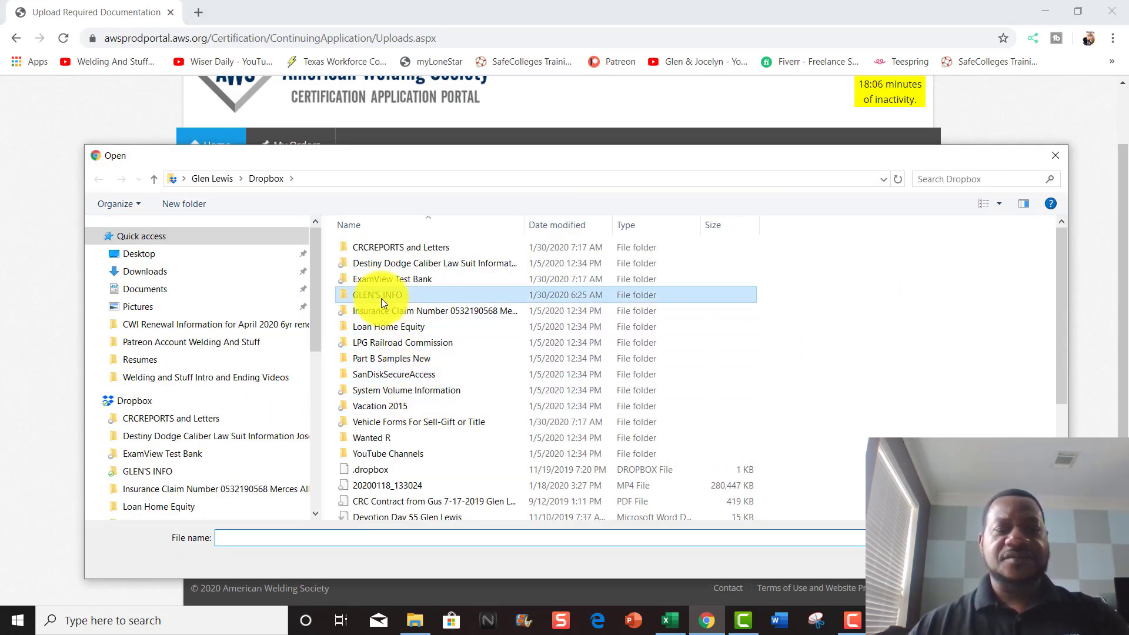
{"action": "double_click", "coordinate": [381, 298]}
{"action": "scroll", "coordinate": [406, 353], "scroll_direction": "down", "scroll_amount": 5}
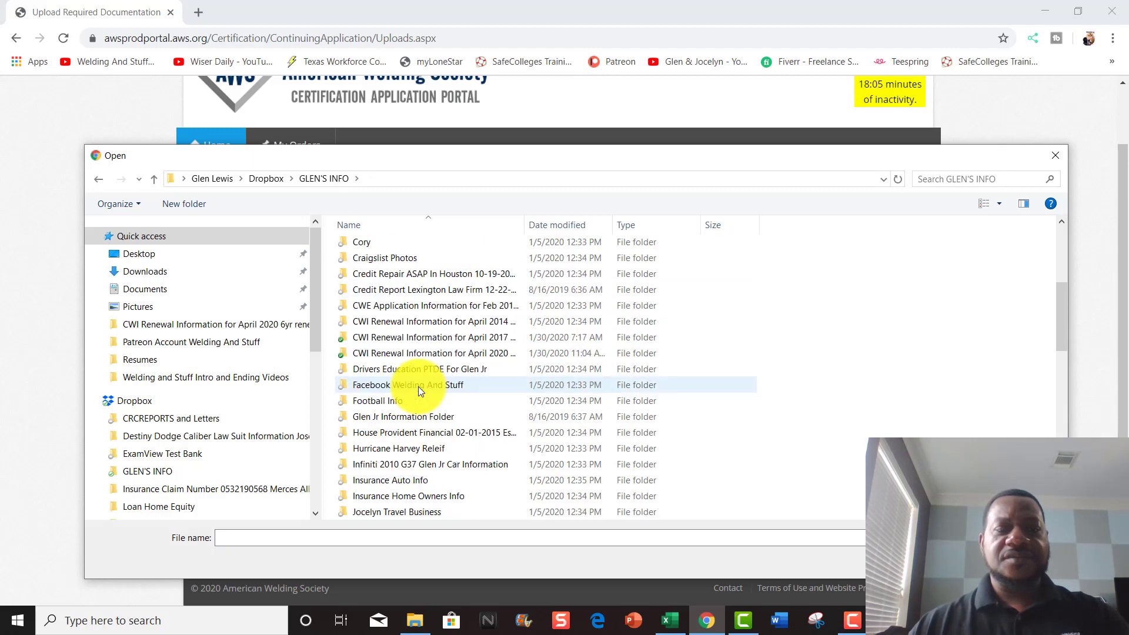
{"action": "double_click", "coordinate": [431, 355]}
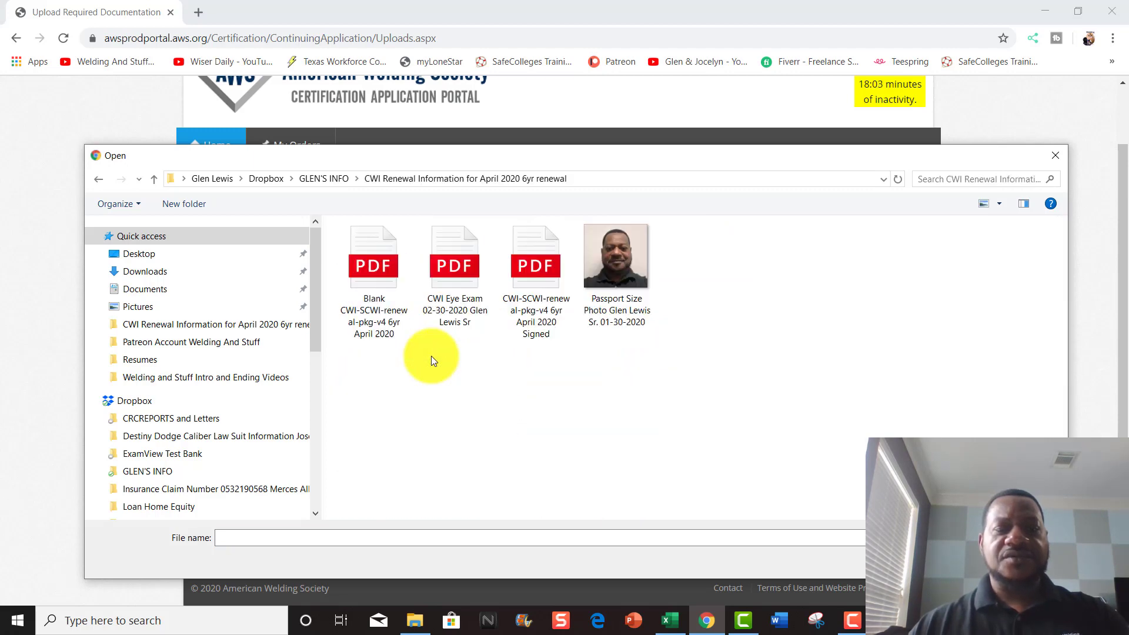
{"action": "double_click", "coordinate": [636, 260]}
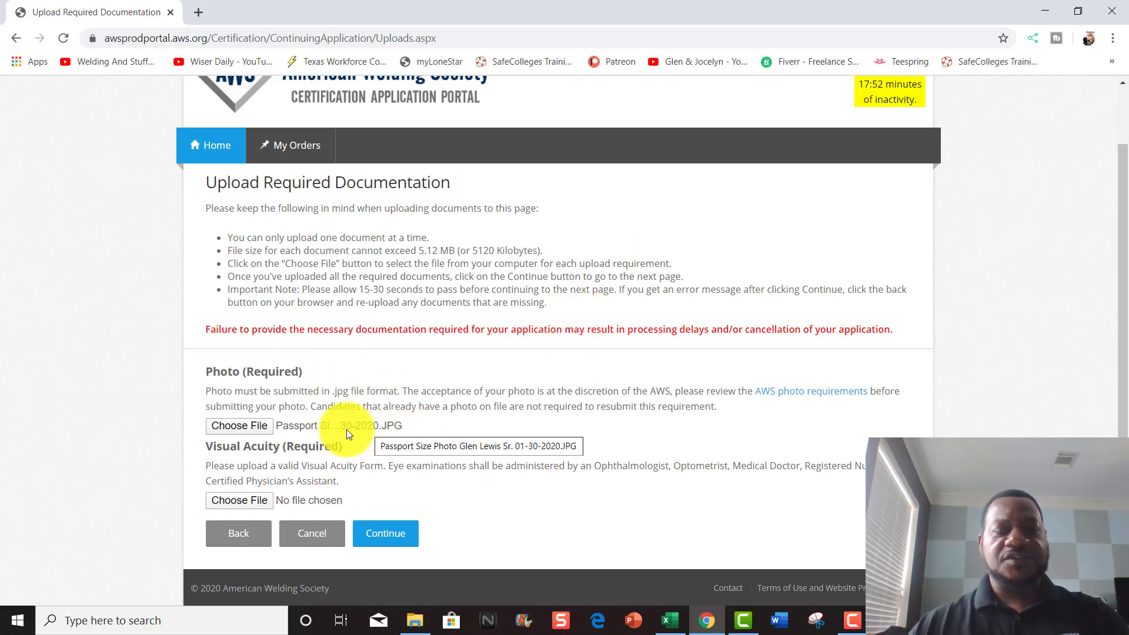
{"action": "left_click", "coordinate": [251, 503]}
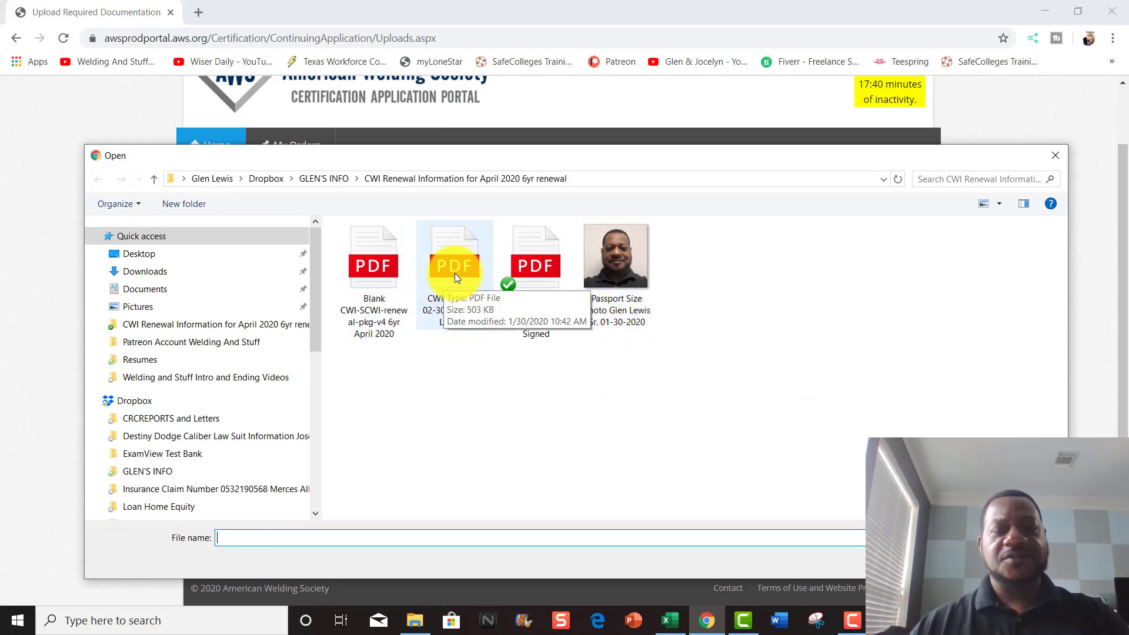
{"action": "double_click", "coordinate": [454, 272]}
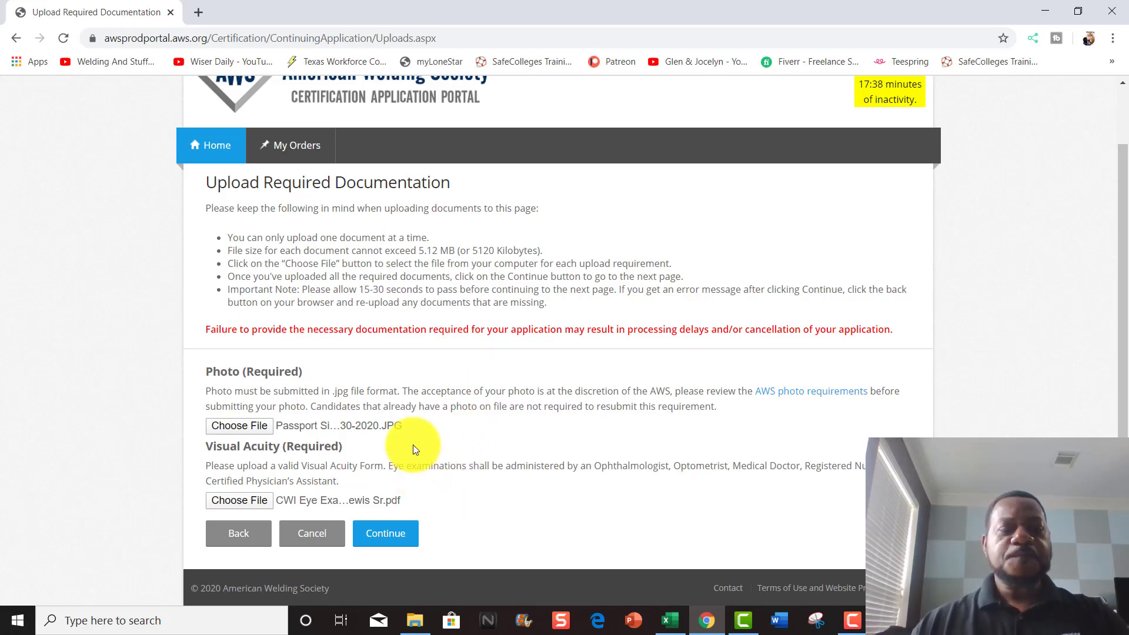
- Move past the uploads page and accept the terms and conditions to reach the $525.00 order summary
{"action": "left_click", "coordinate": [391, 538]}
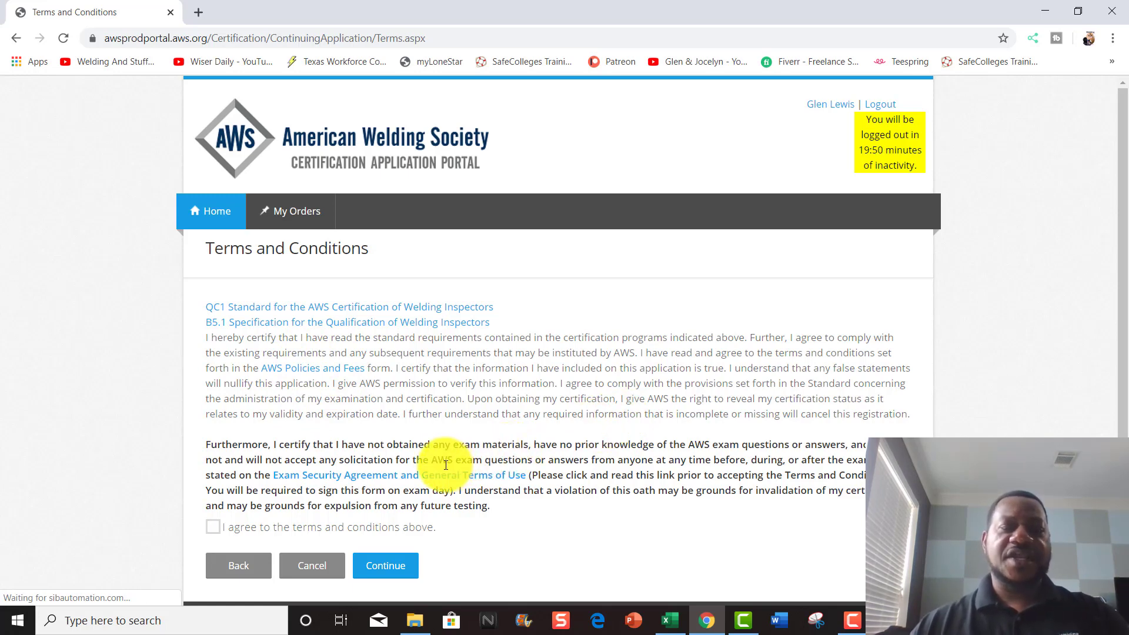
{"action": "left_click", "coordinate": [215, 532]}
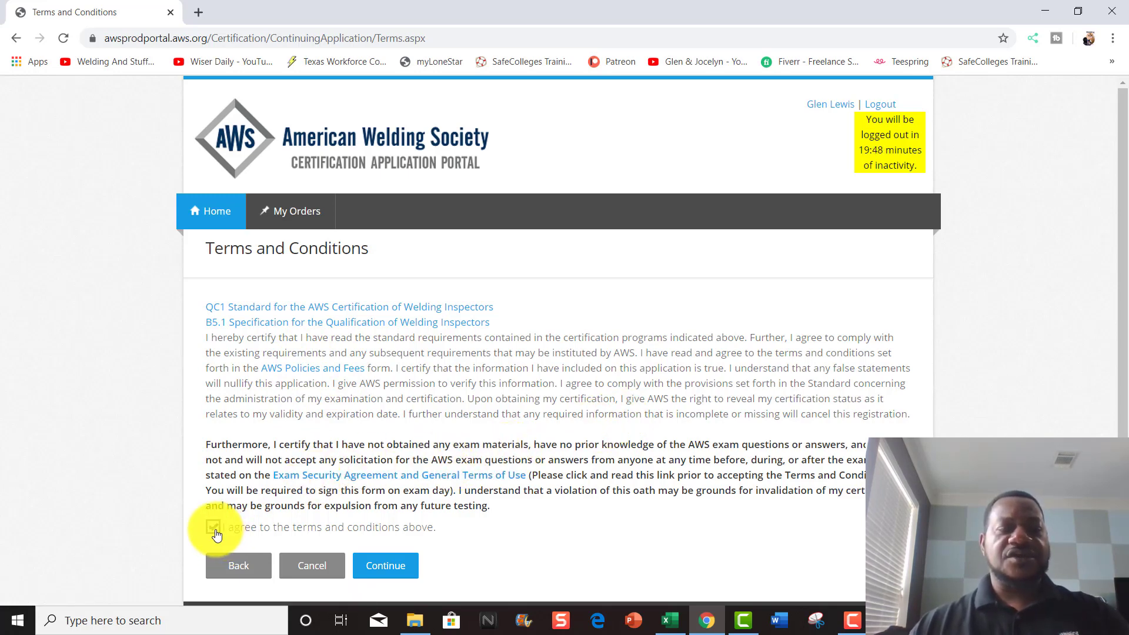
{"action": "left_click", "coordinate": [381, 566]}
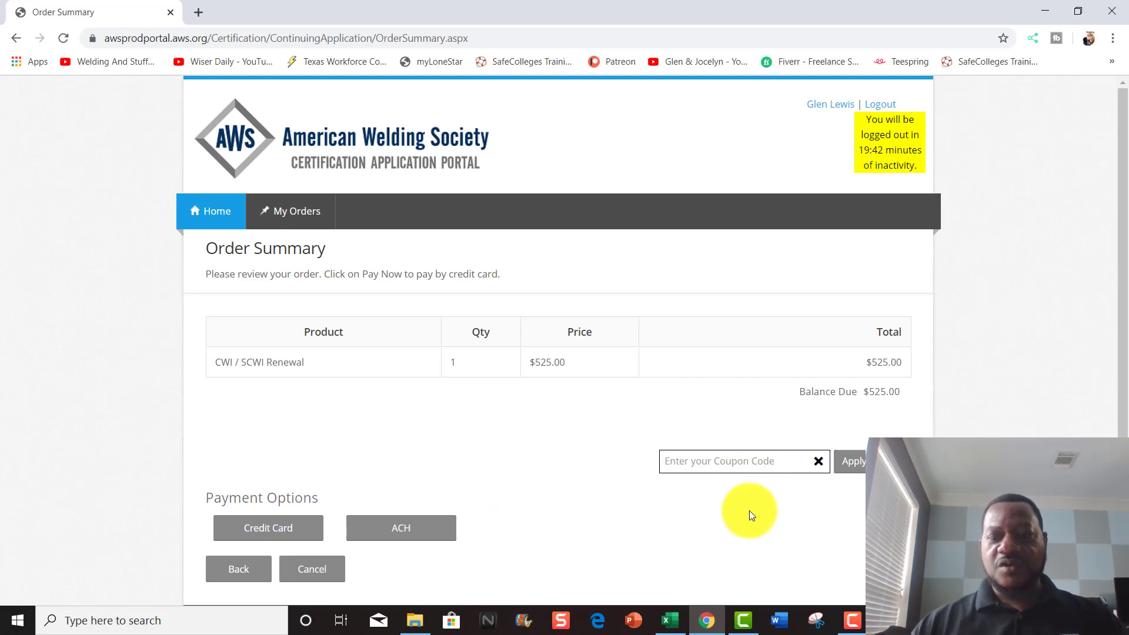
- Pay by credit card with card type Visa and begin entering the card number
{"action": "left_click", "coordinate": [287, 529]}
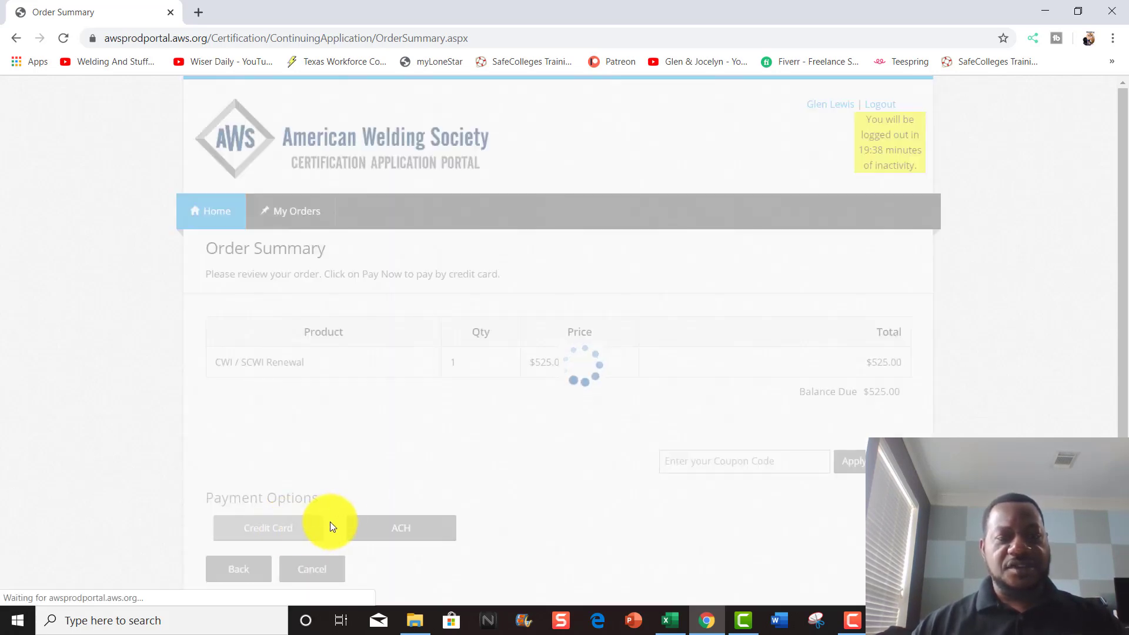
{"action": "left_click", "coordinate": [338, 490]}
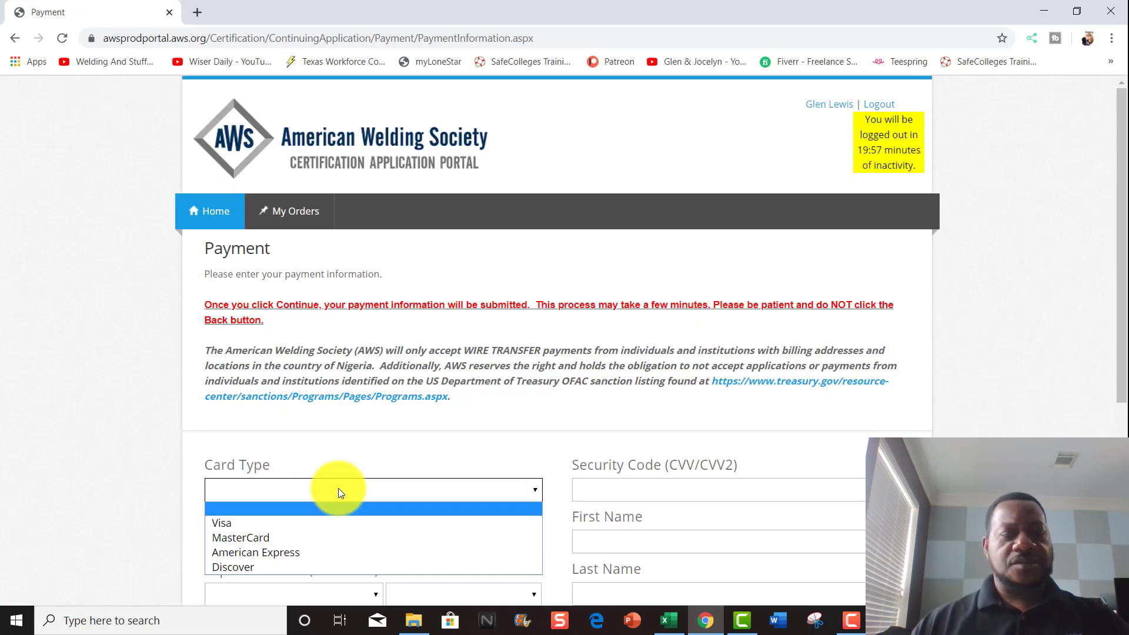
{"action": "left_click", "coordinate": [236, 526]}
{"action": "left_click", "coordinate": [252, 540]}
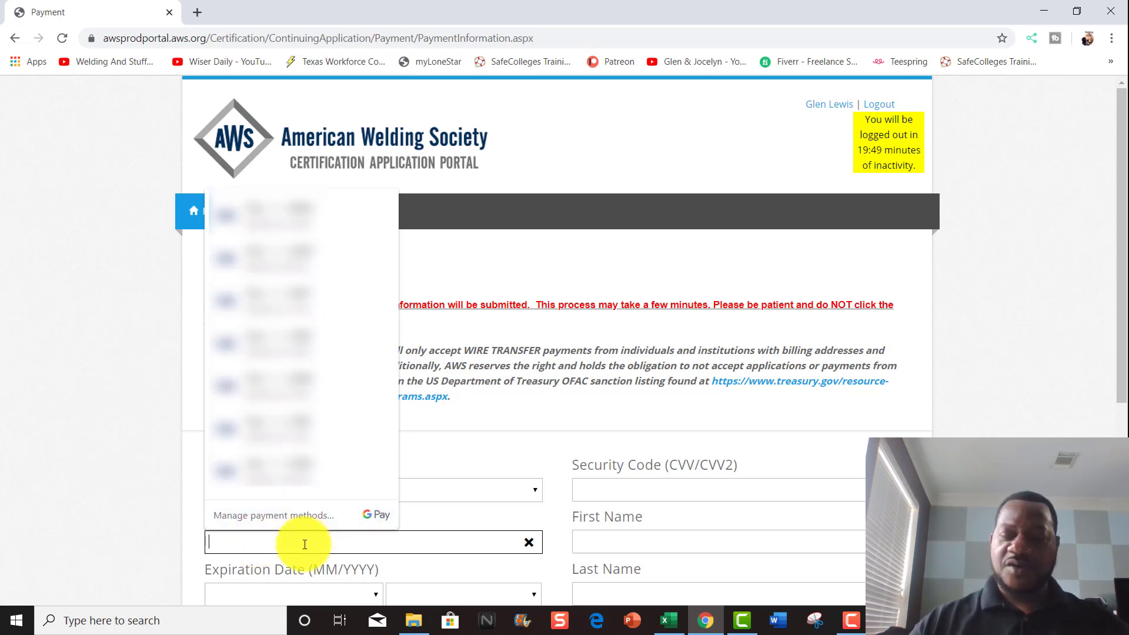
{"action": "type", "text": "47"}
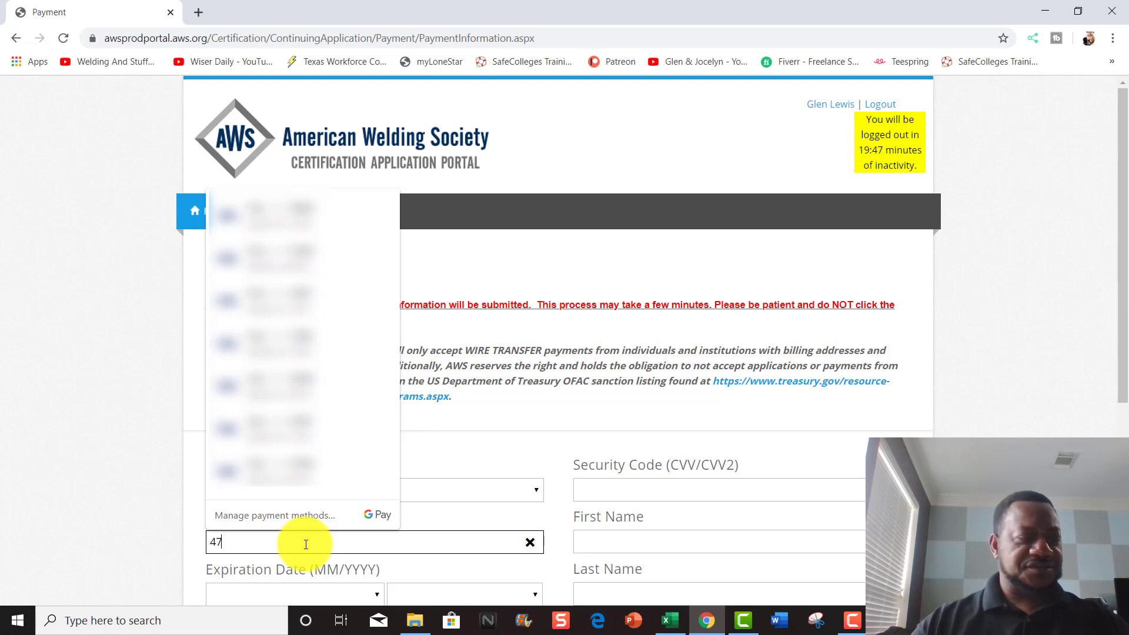
{"action": "type", "text": "44"}
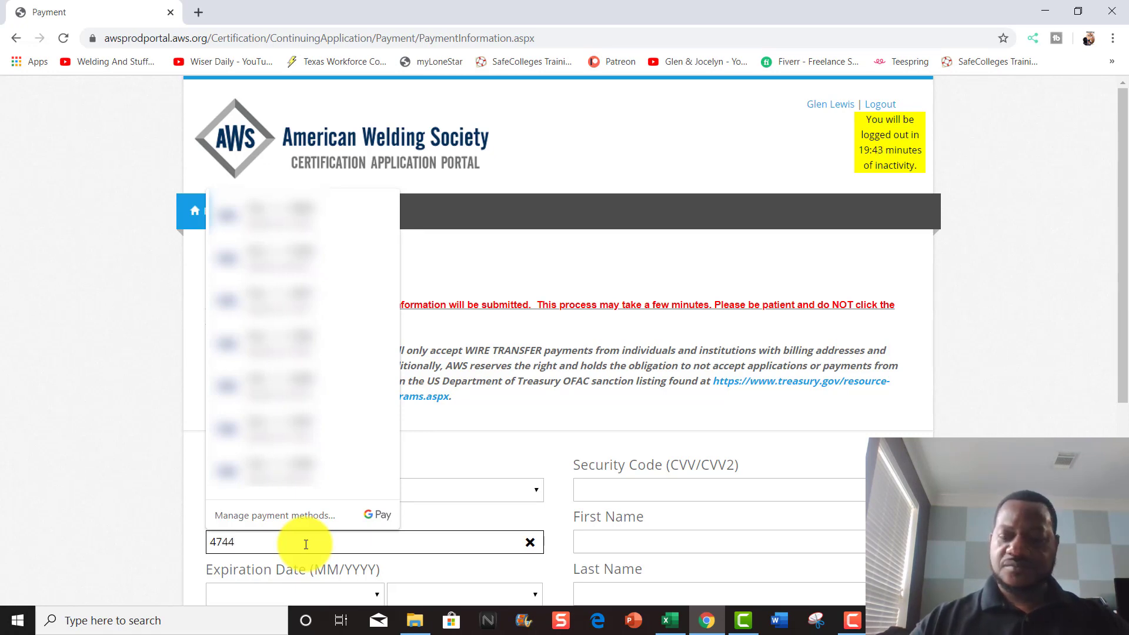
{"action": "type", "text": "3"}
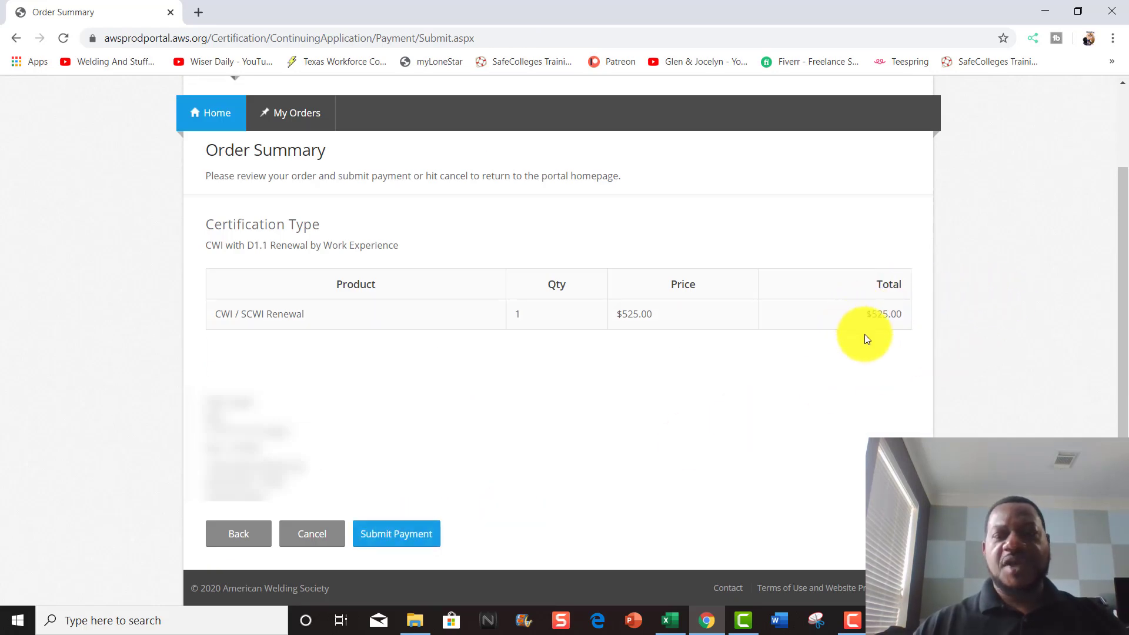
- Submit the $525.00 payment for the CWI / SCWI Renewal
{"action": "left_click", "coordinate": [396, 535]}
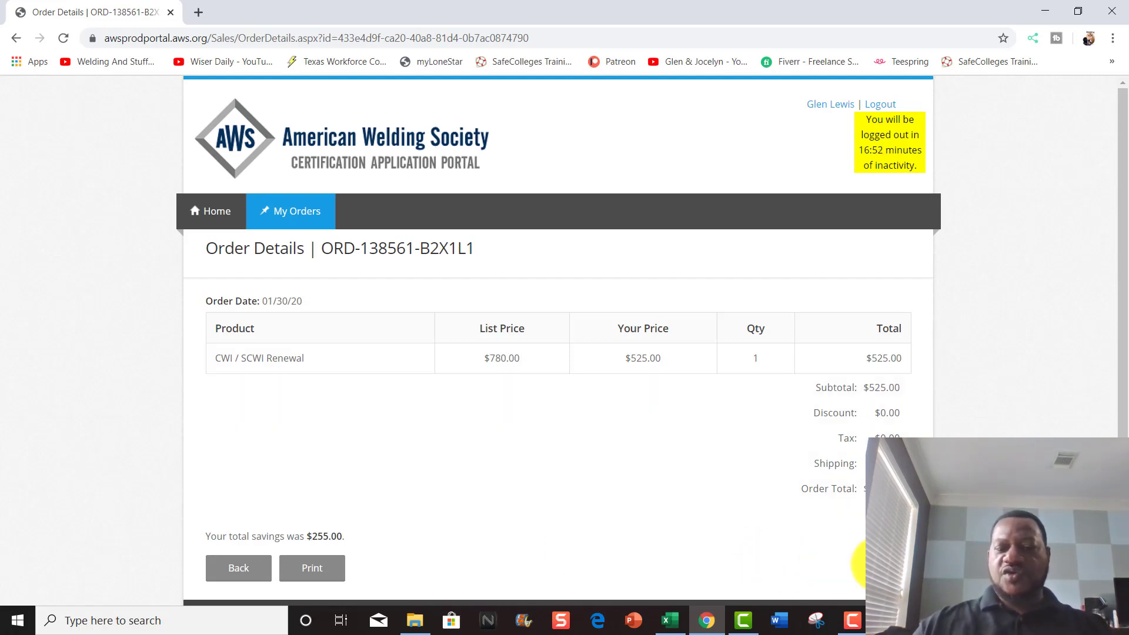
{"action": "left_click", "coordinate": [853, 621]}
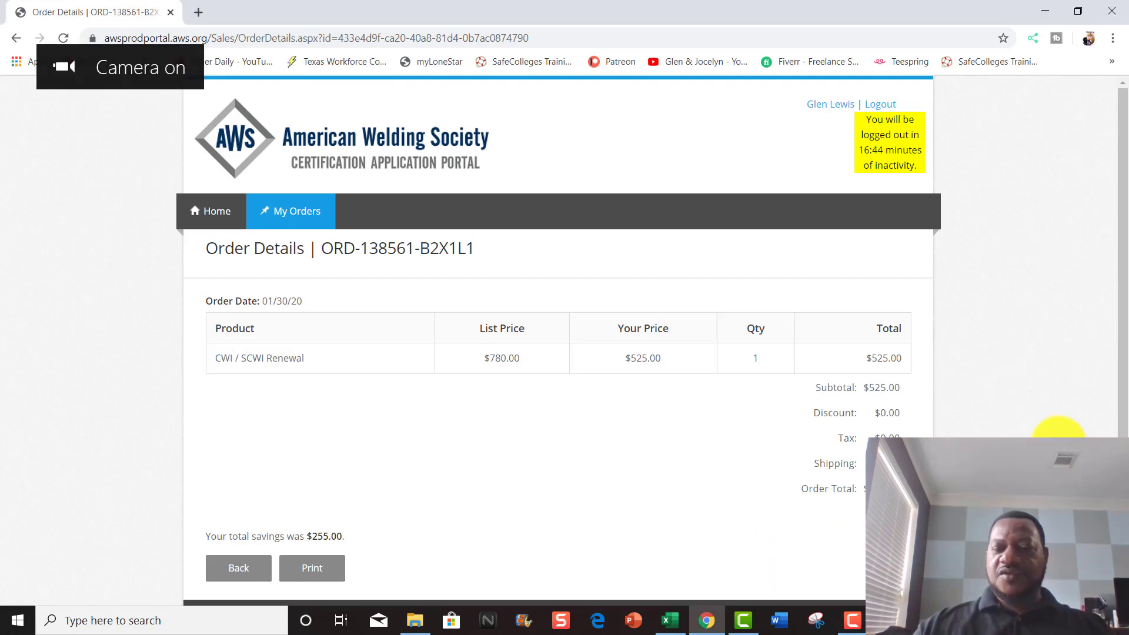
{"action": "left_click", "coordinate": [852, 620]}
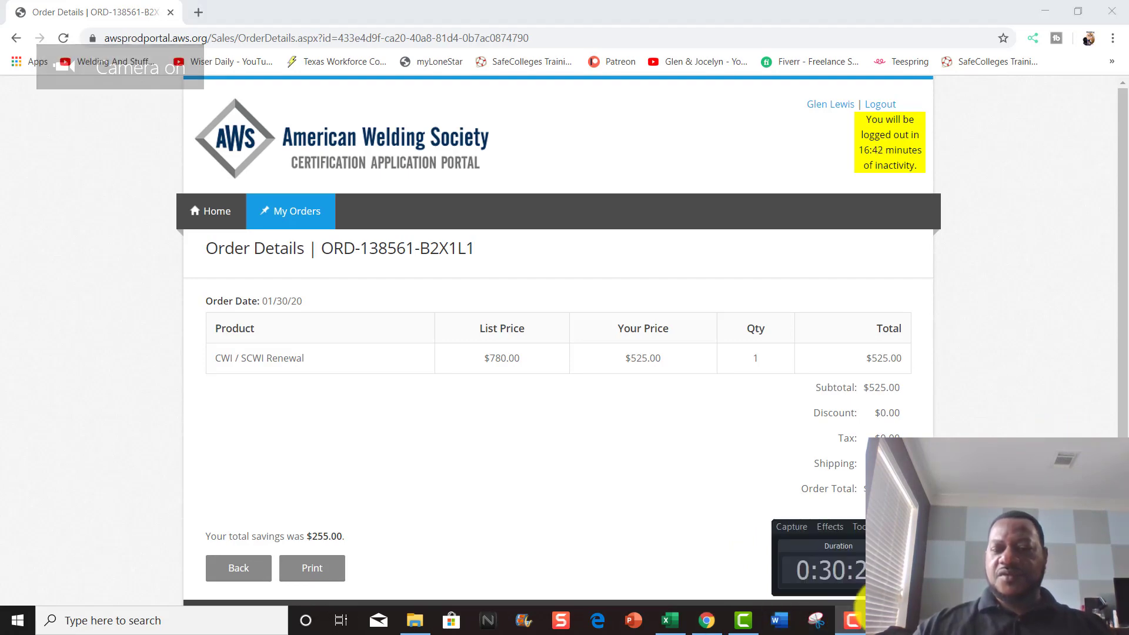
{"action": "left_click", "coordinate": [976, 426]}
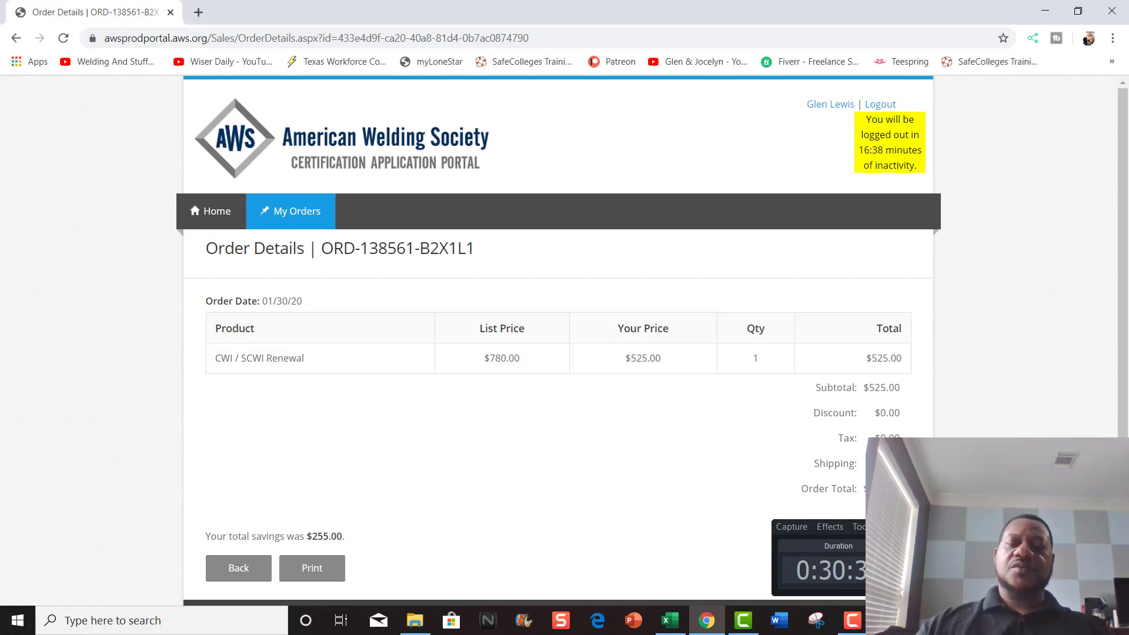
{"action": "left_click", "coordinate": [853, 622]}
{"action": "left_click", "coordinate": [854, 622]}
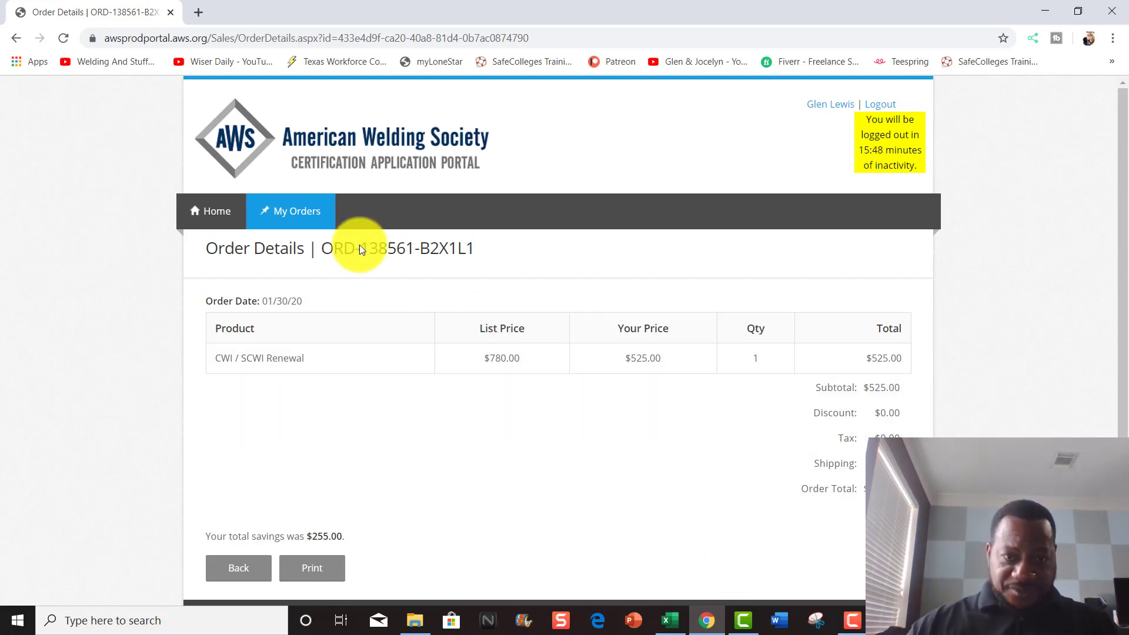
- Open My Orders to see the 01/30/2020 renewal order at $525.00
{"action": "left_click", "coordinate": [295, 211]}
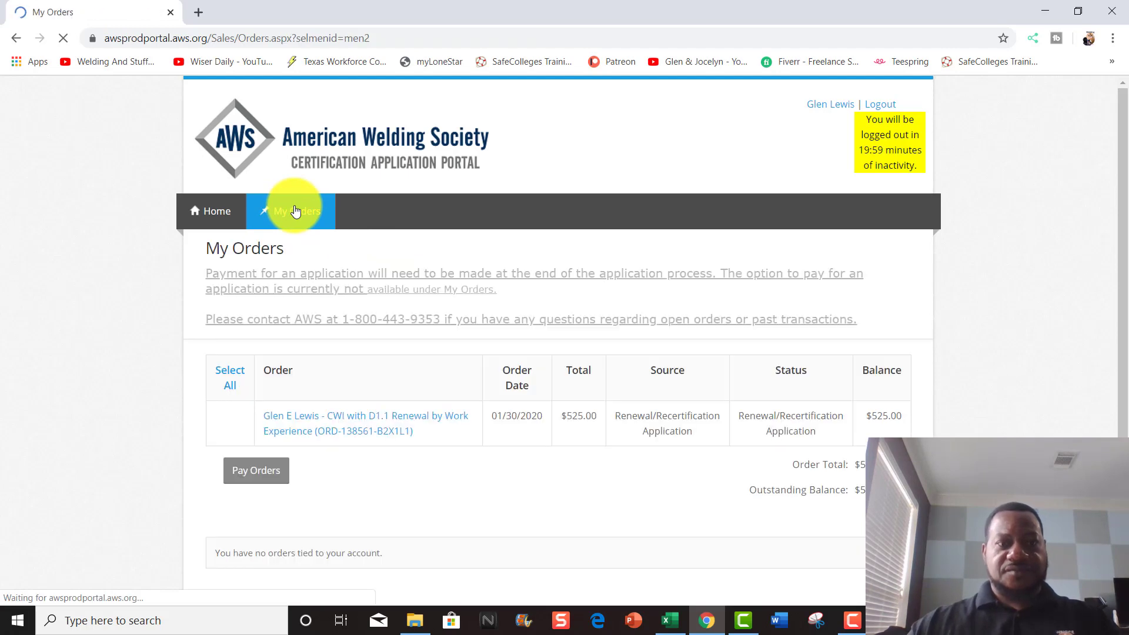